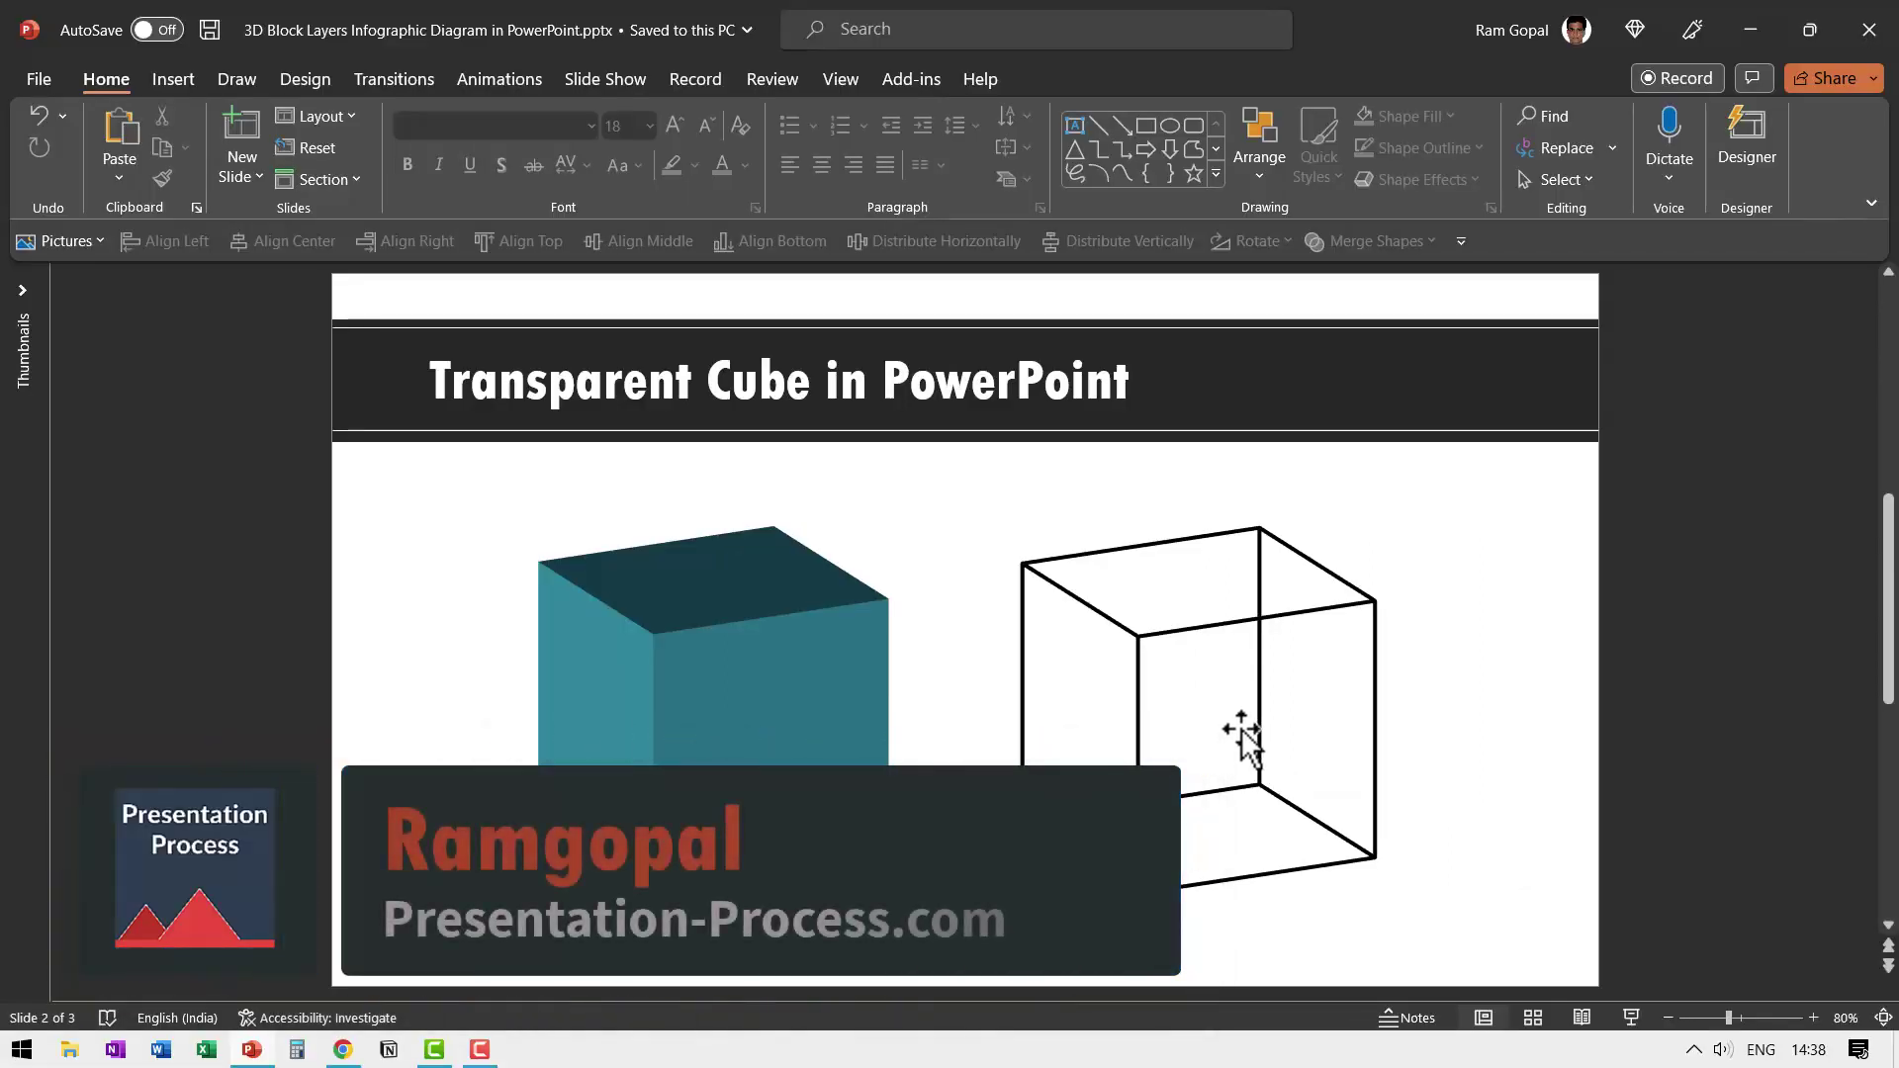
Create a new blank presentation, Presentation2, with Ctrl+N.
key("ctrl+n")
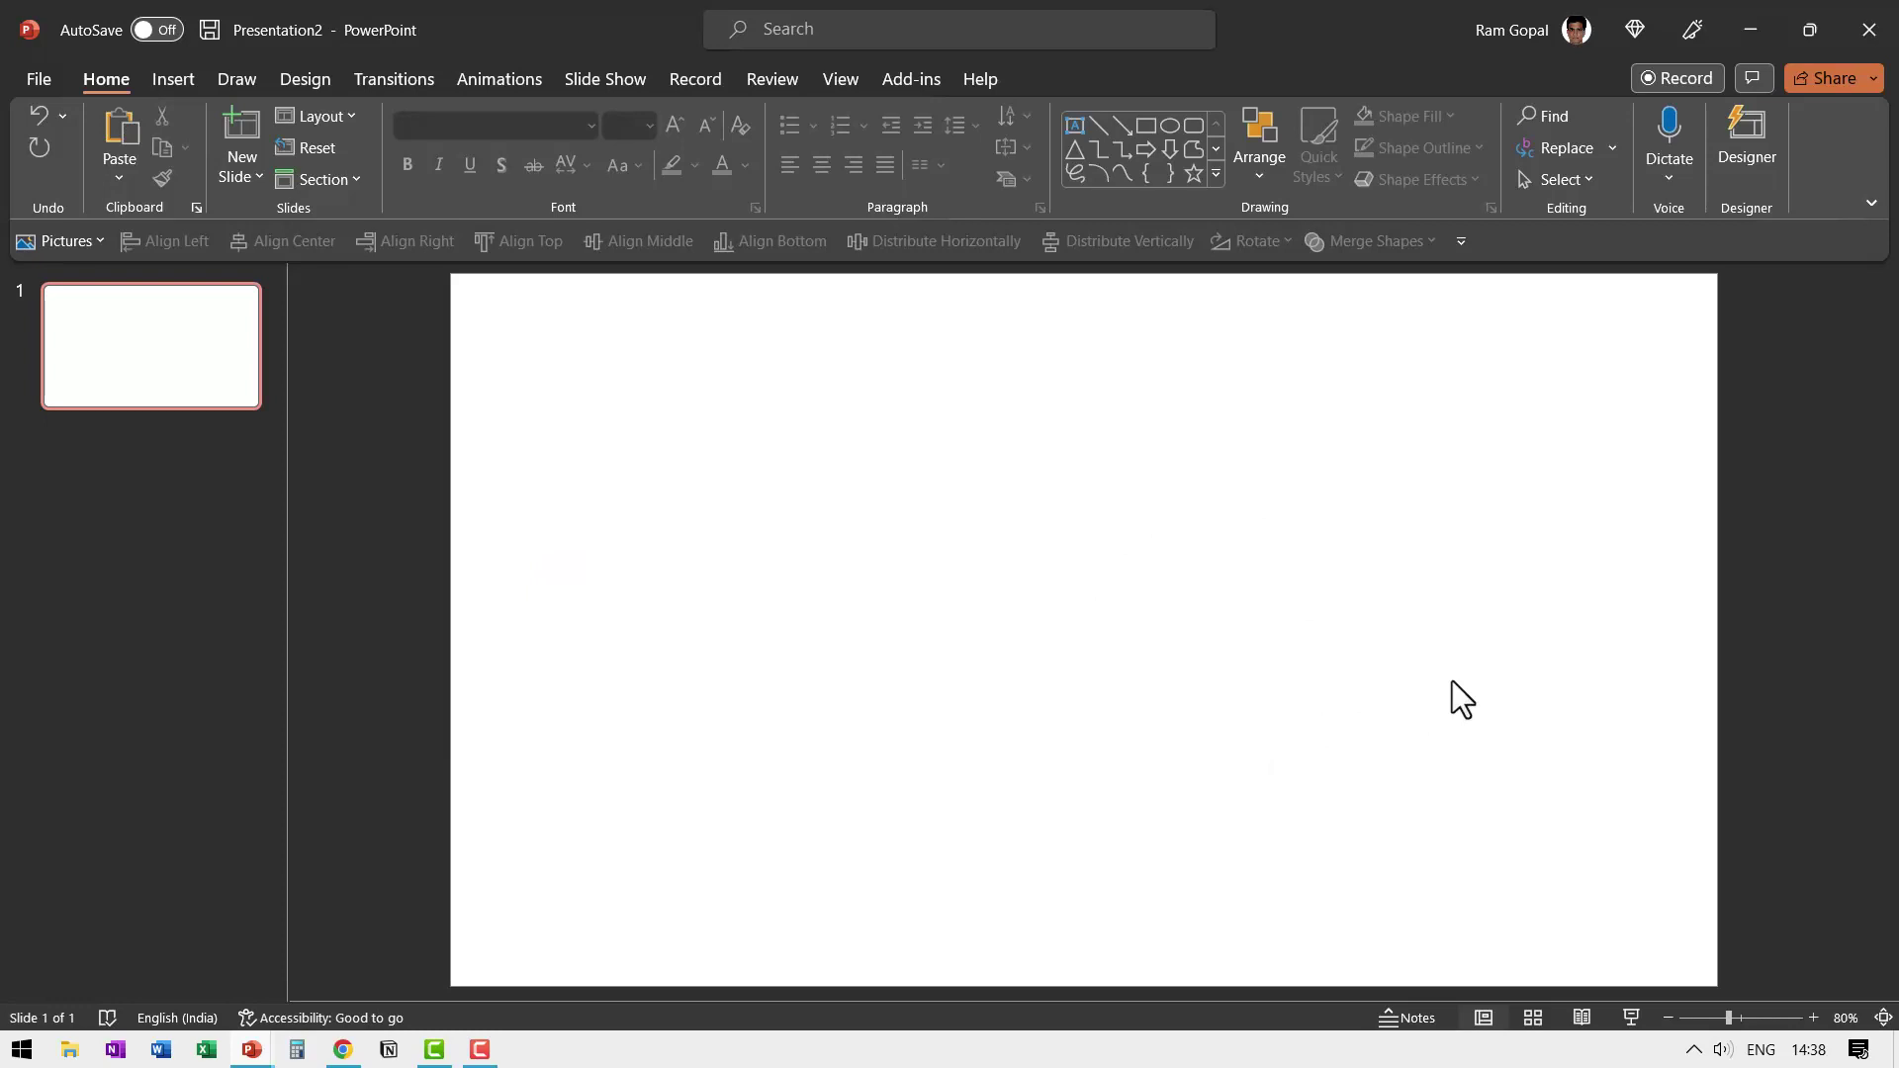
Draw a rectangle on the left of the slide and size it to 7 cm by 7 cm.
left_click(1146, 126)
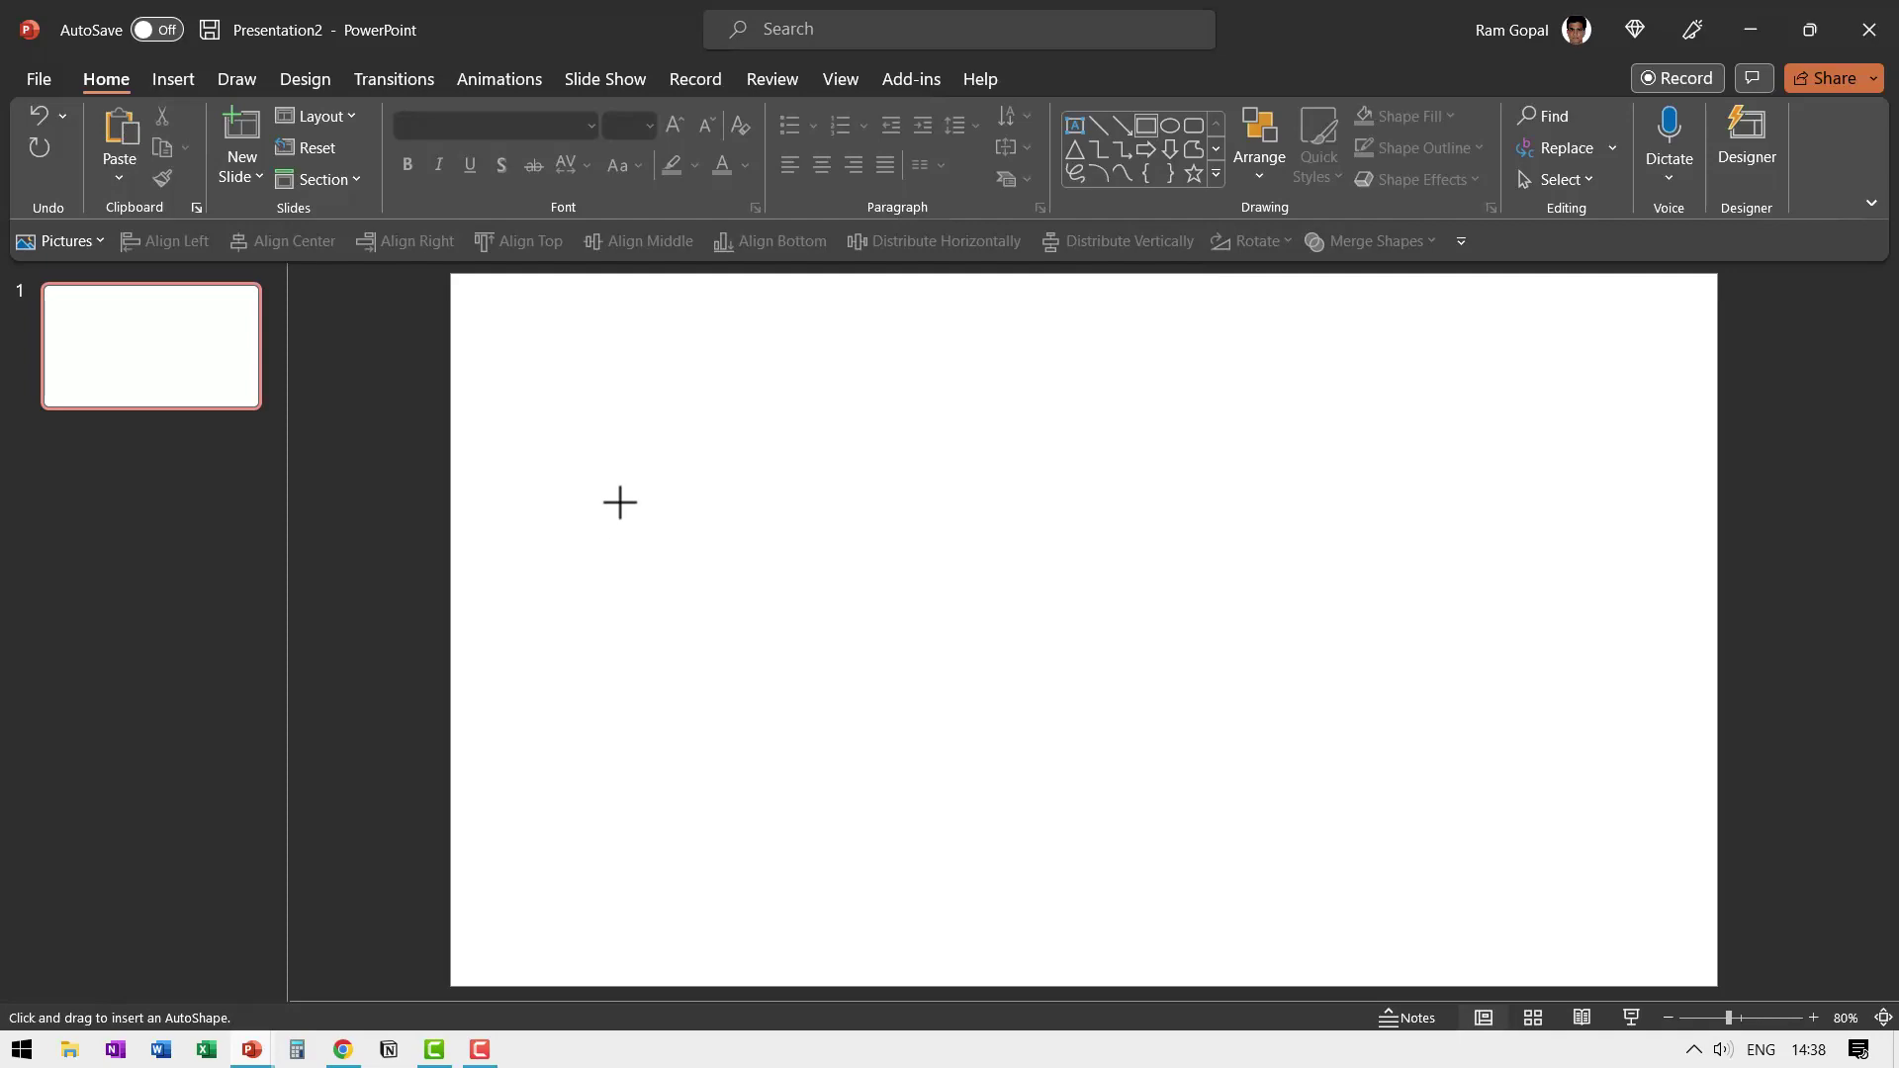
left_click_drag(619, 501, 843, 746)
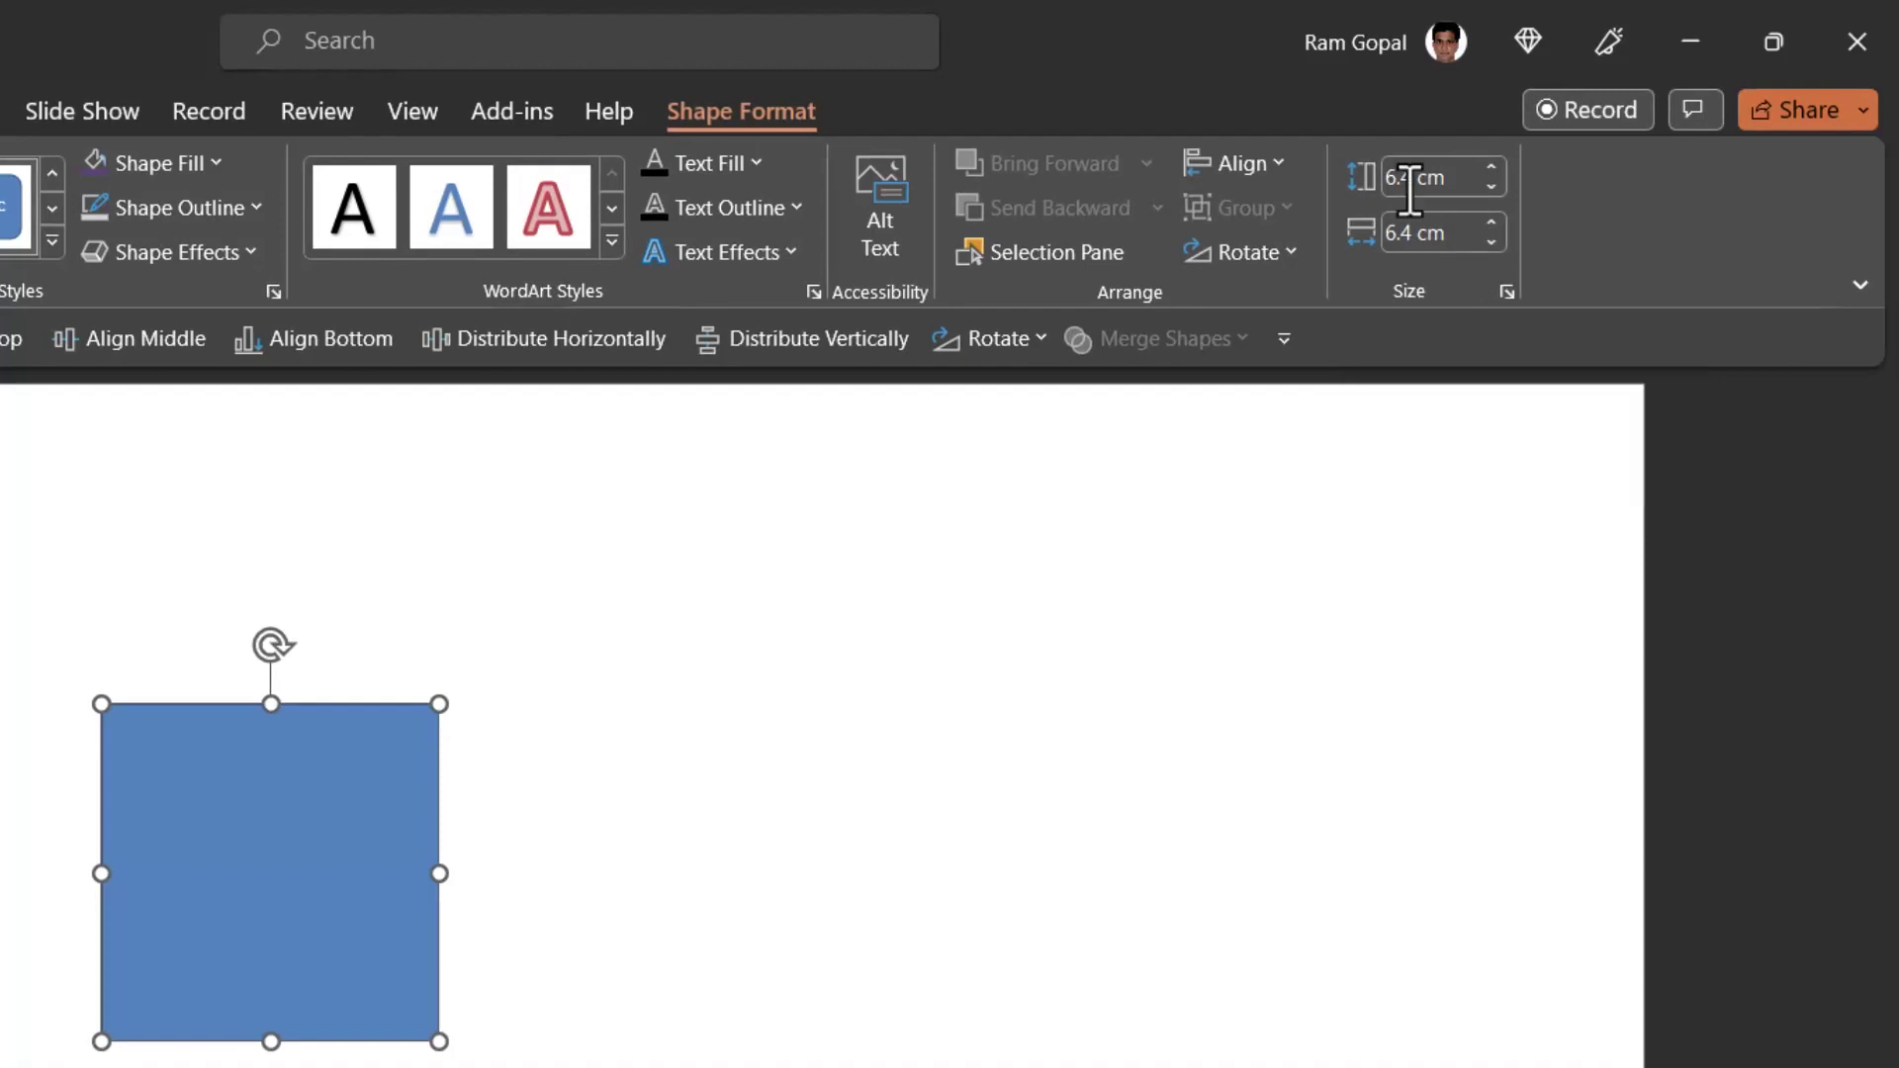
left_click(1454, 184)
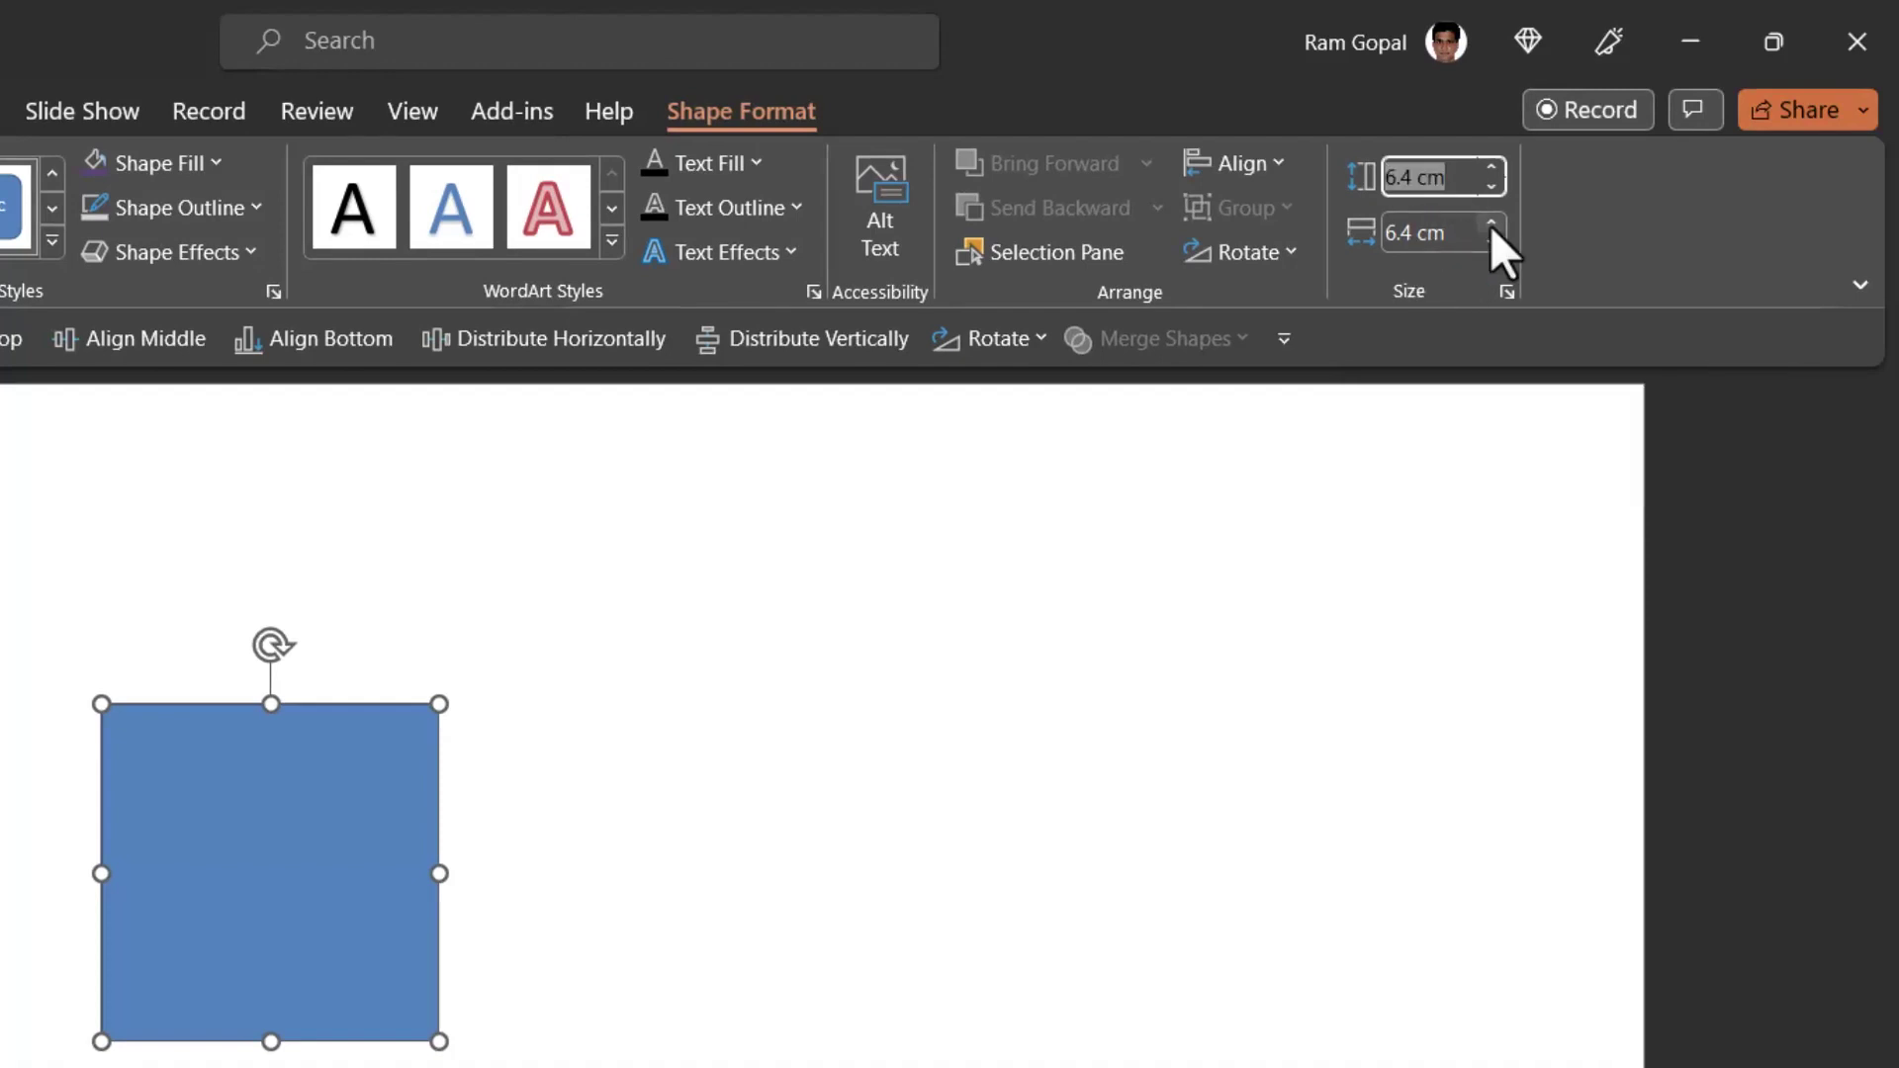
type("7")
left_click(1460, 233)
type("7")
key("Return")
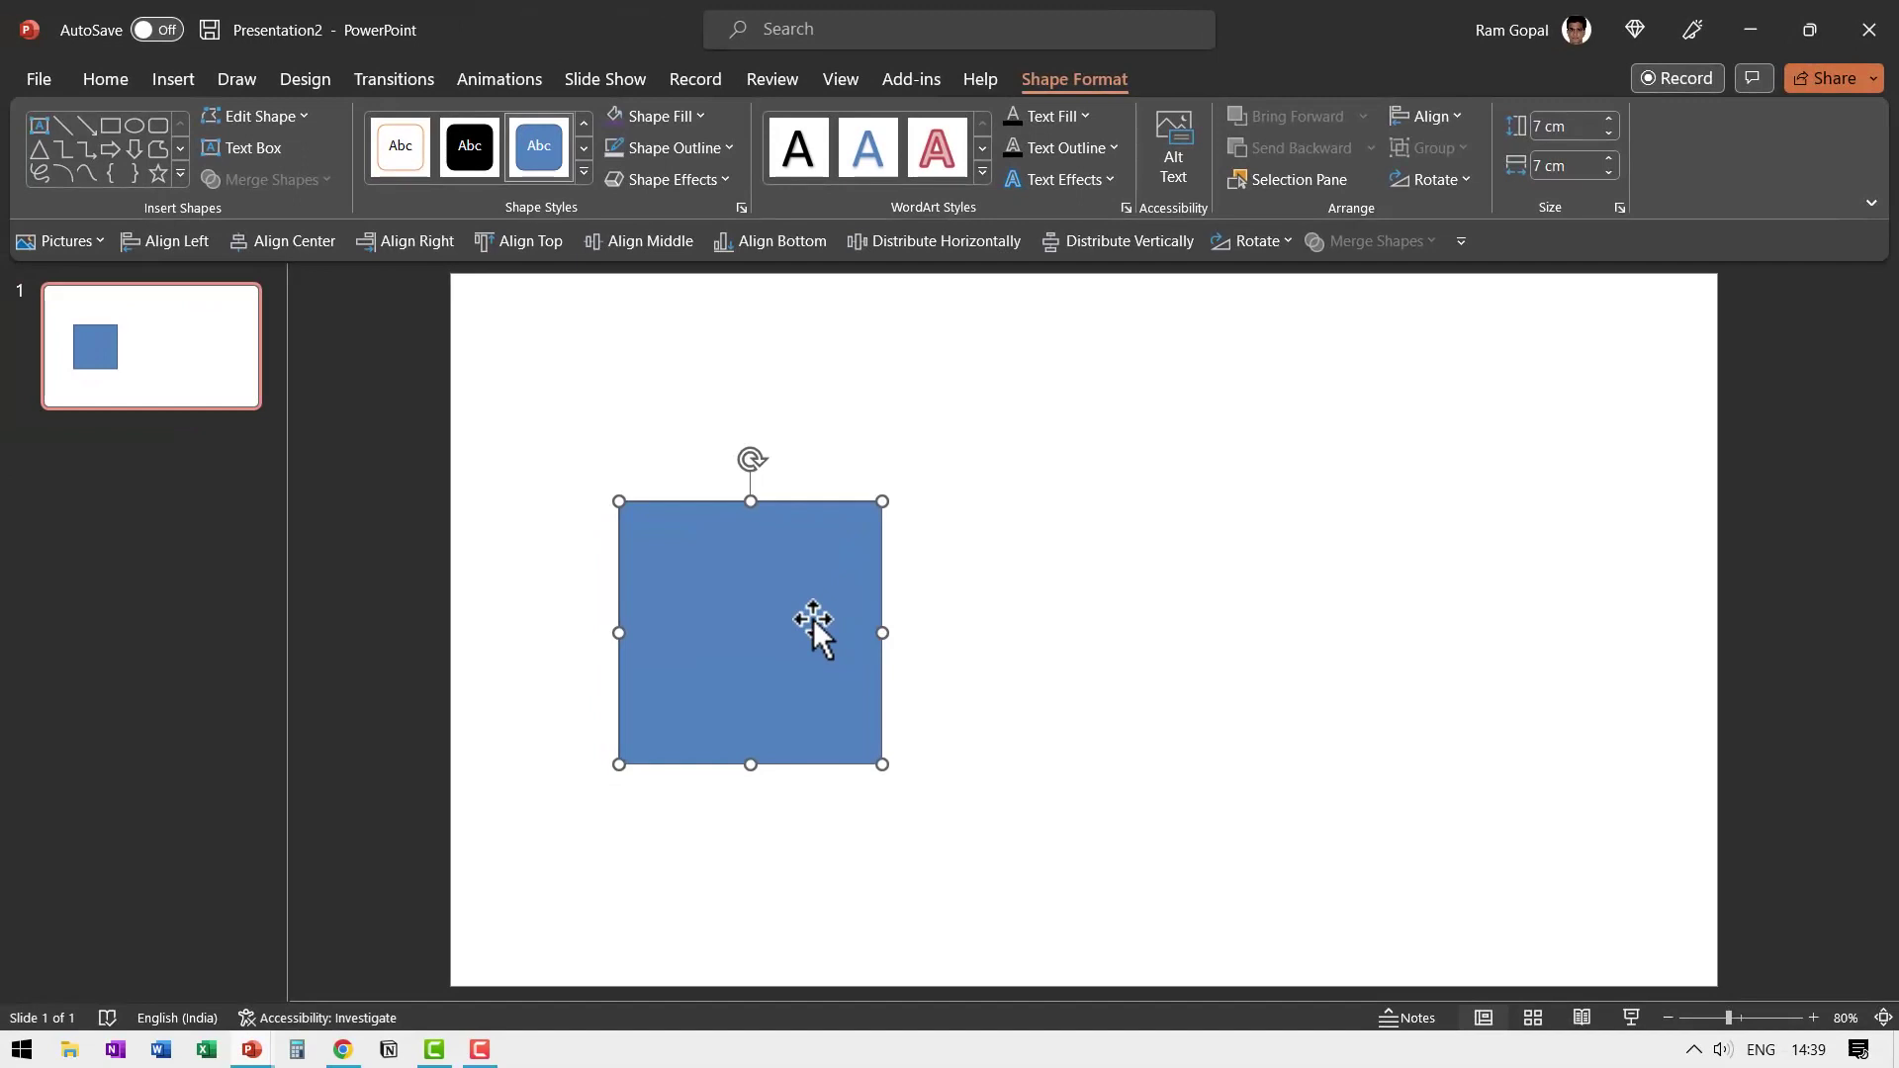
Apply the Off Axis 1: Top 3-D rotation preset to the square and move it slightly lower.
right_click(810, 580)
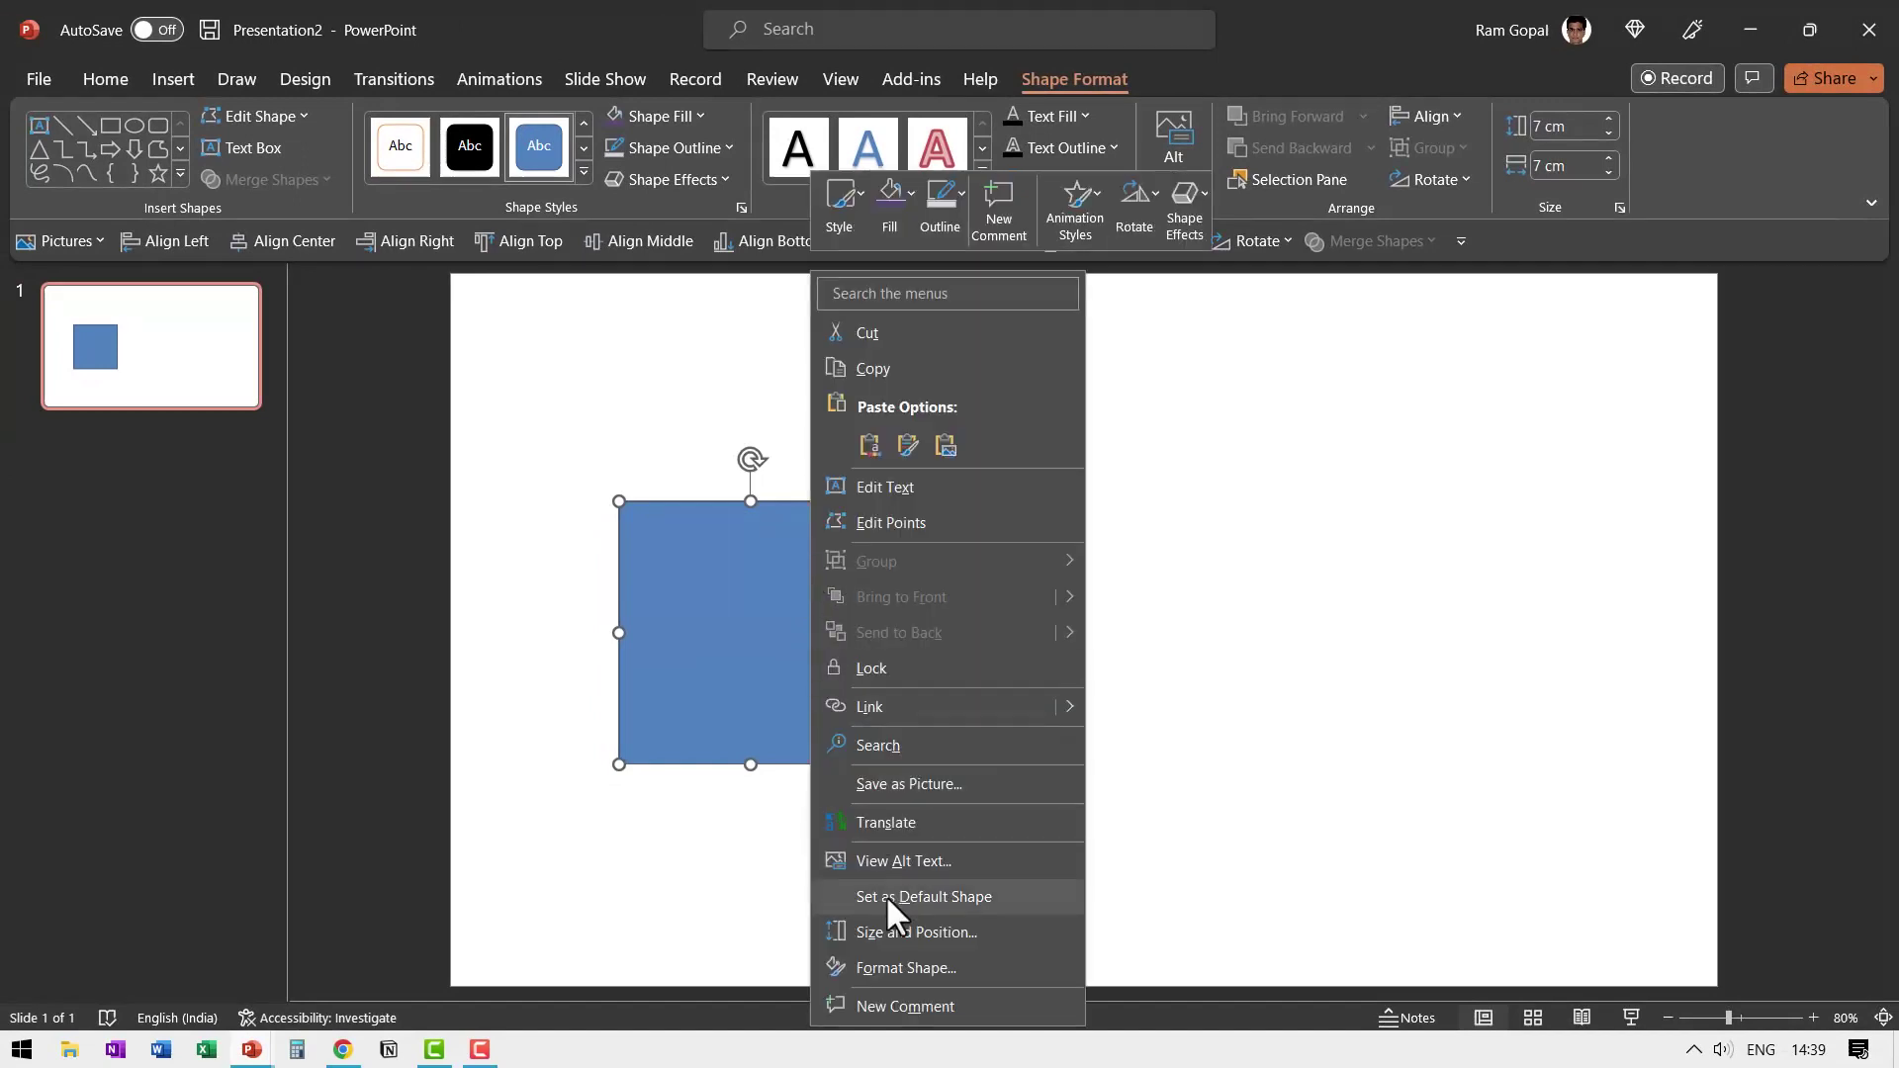
left_click(888, 963)
left_click(1630, 376)
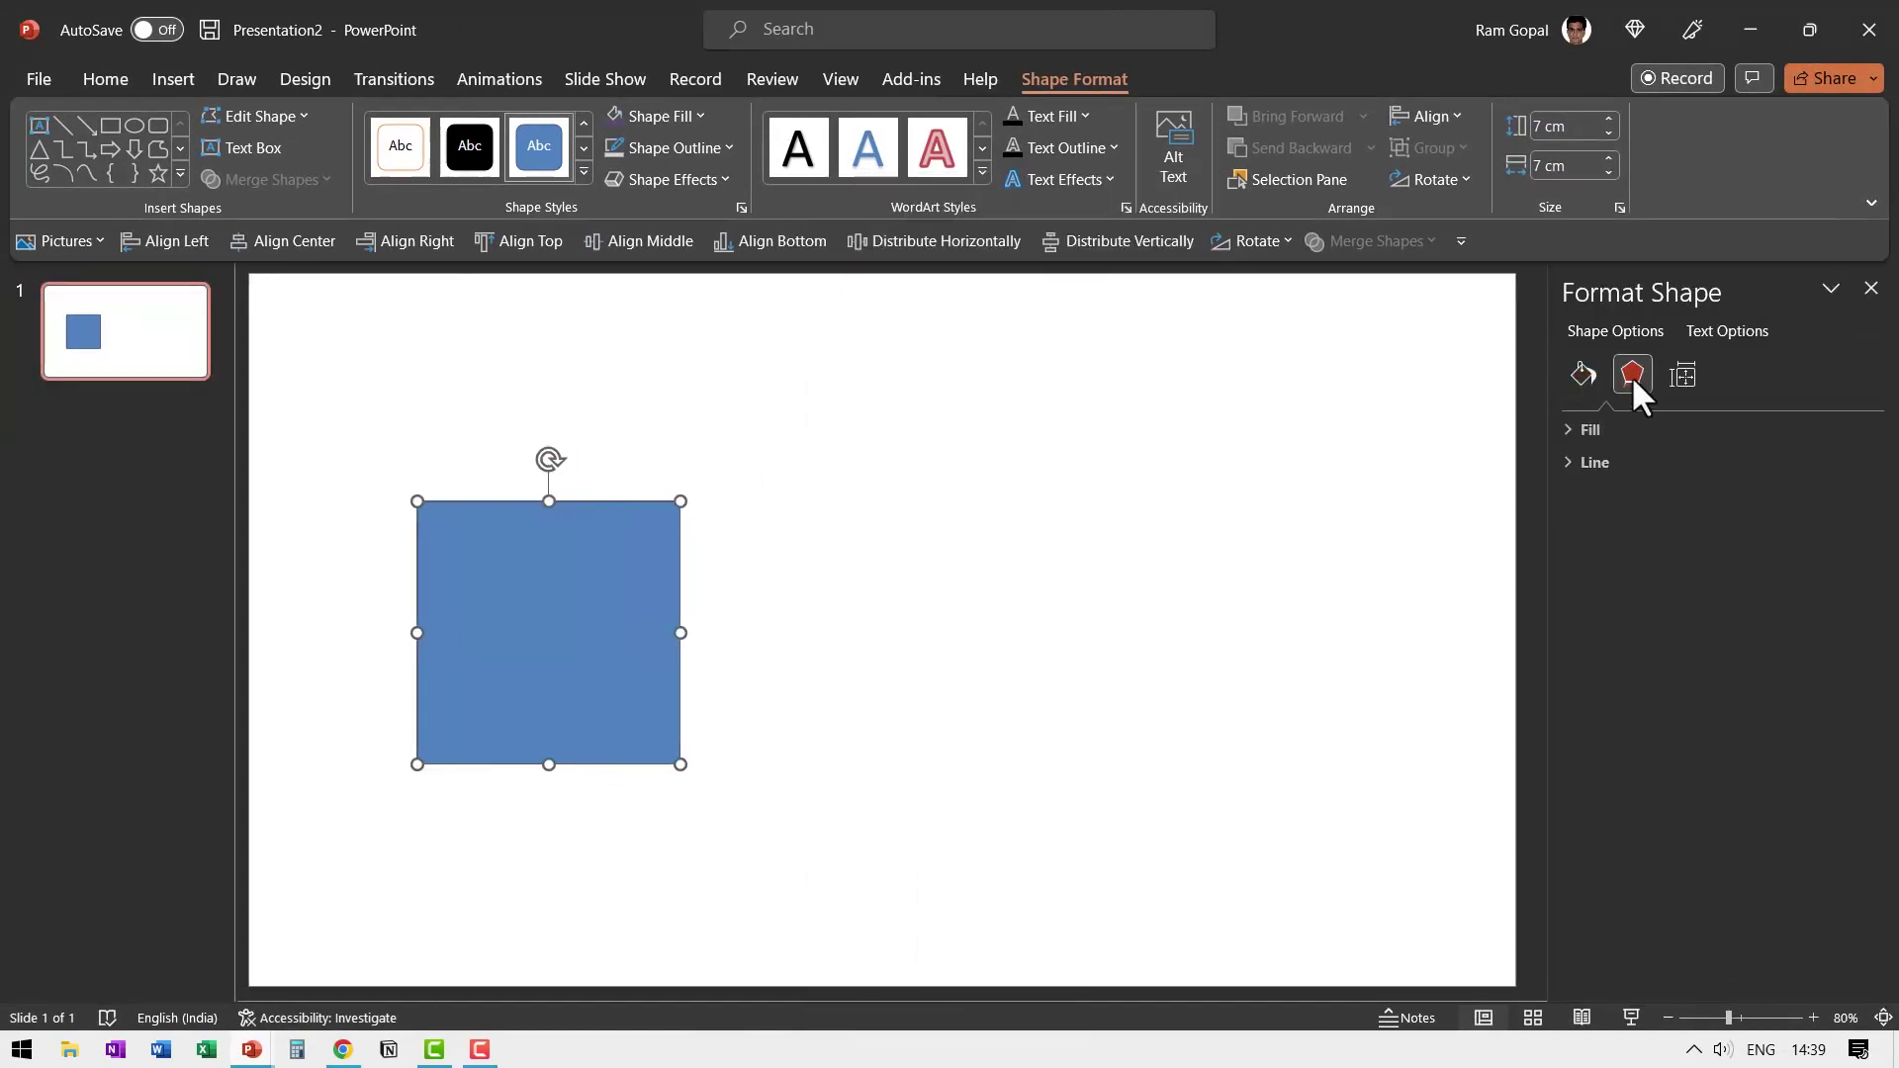
left_click(1581, 591)
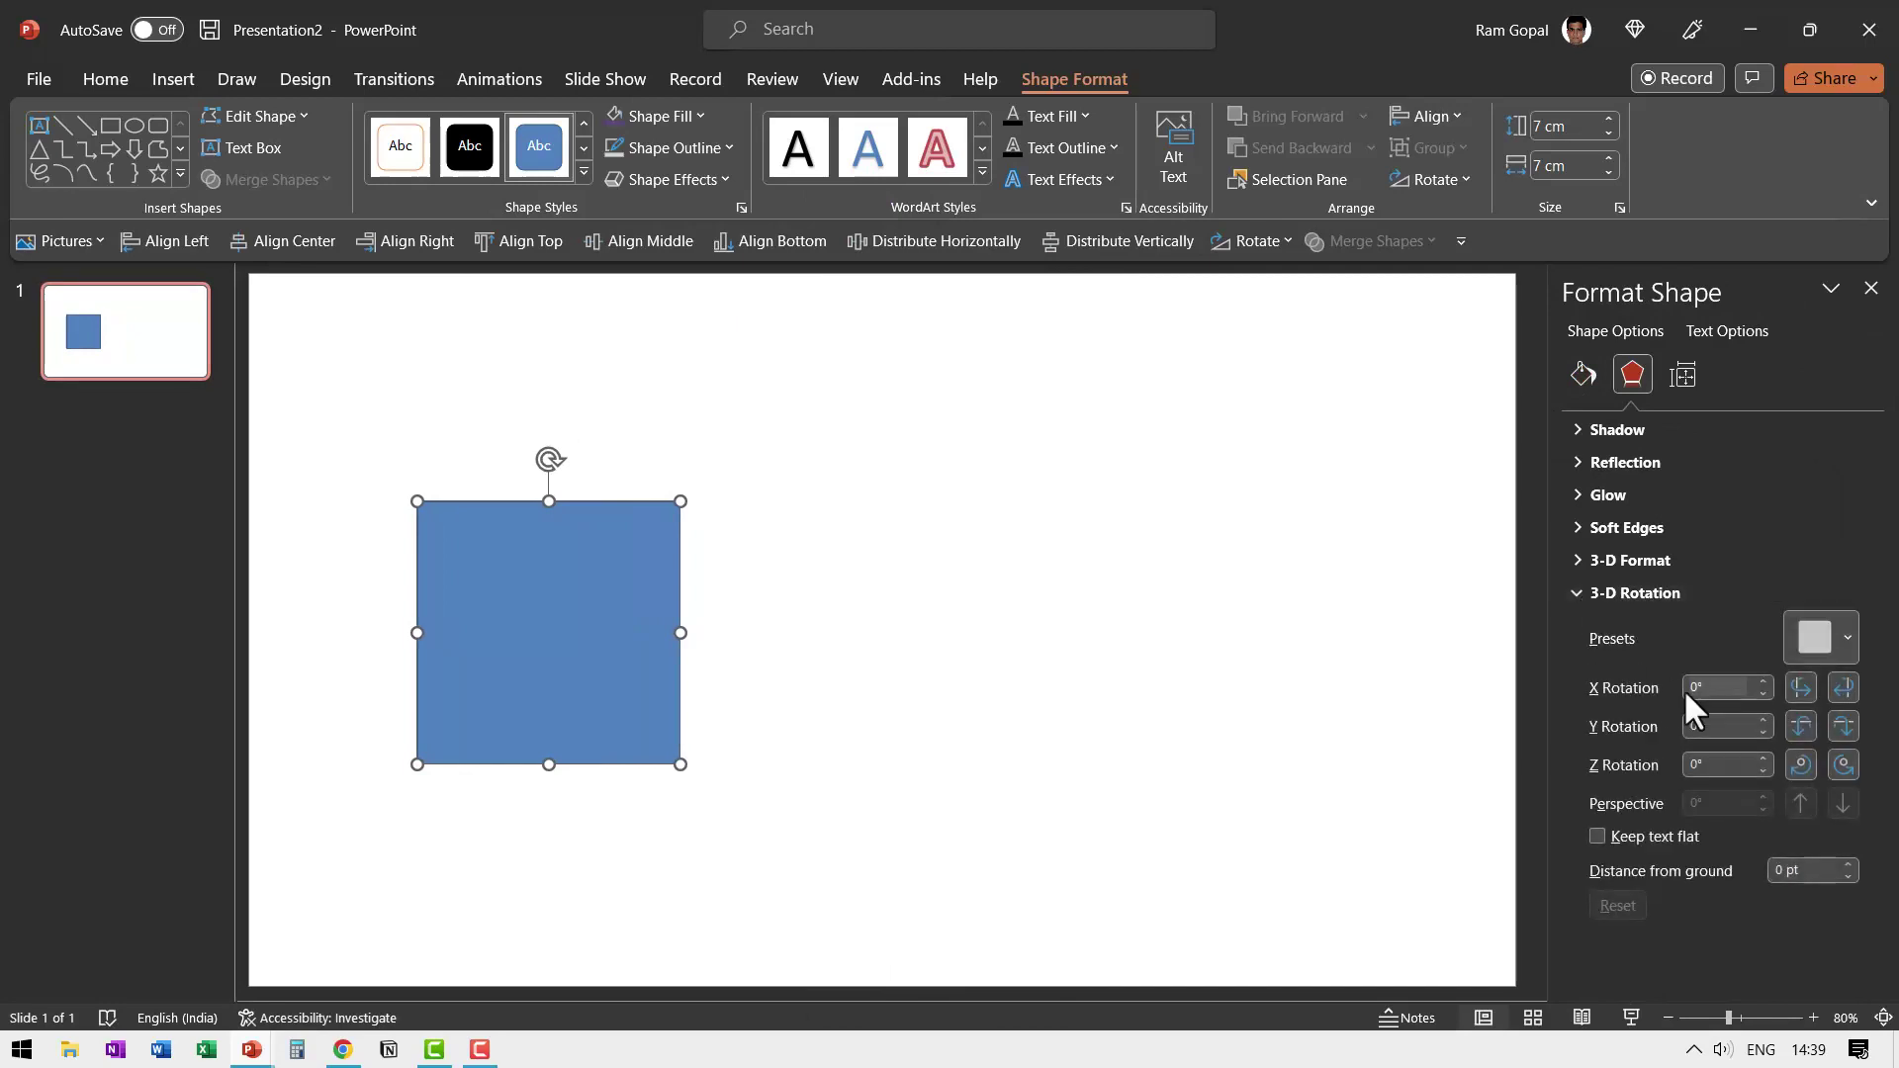
left_click(1802, 635)
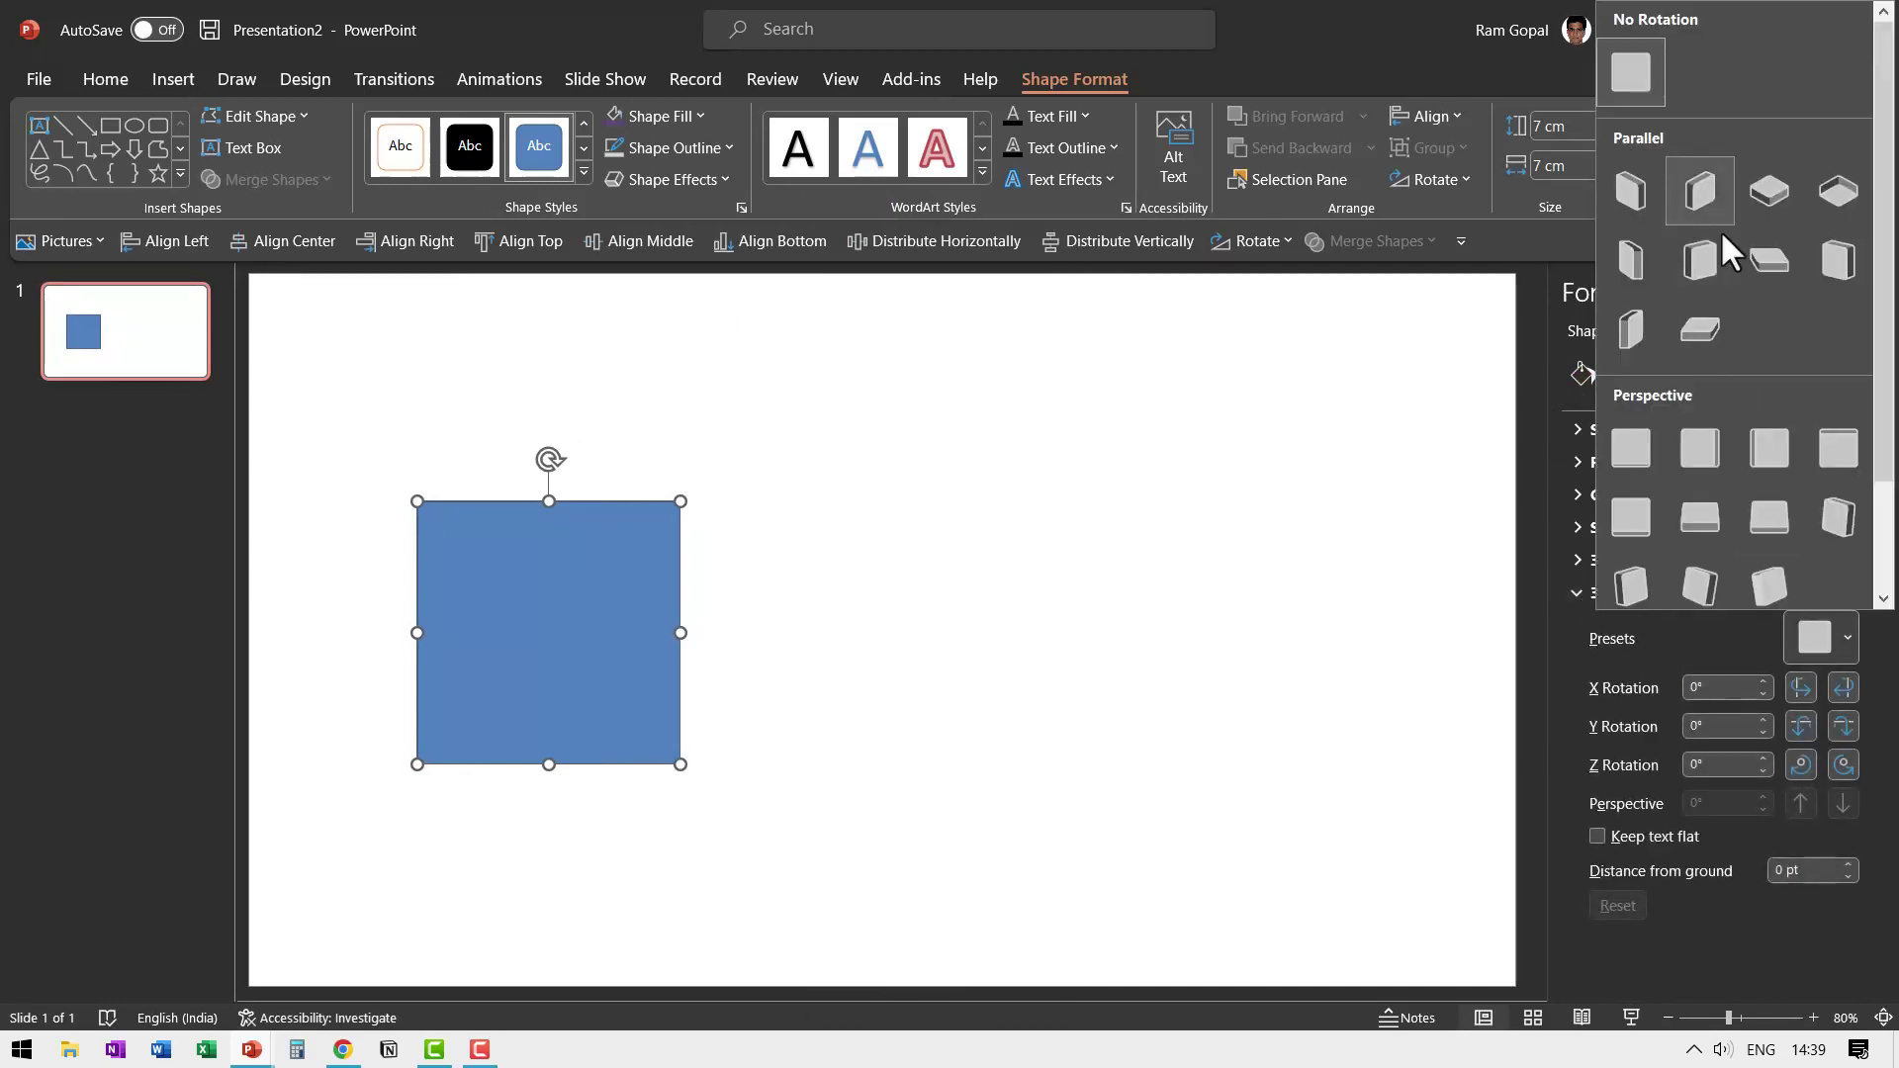
left_click(1765, 264)
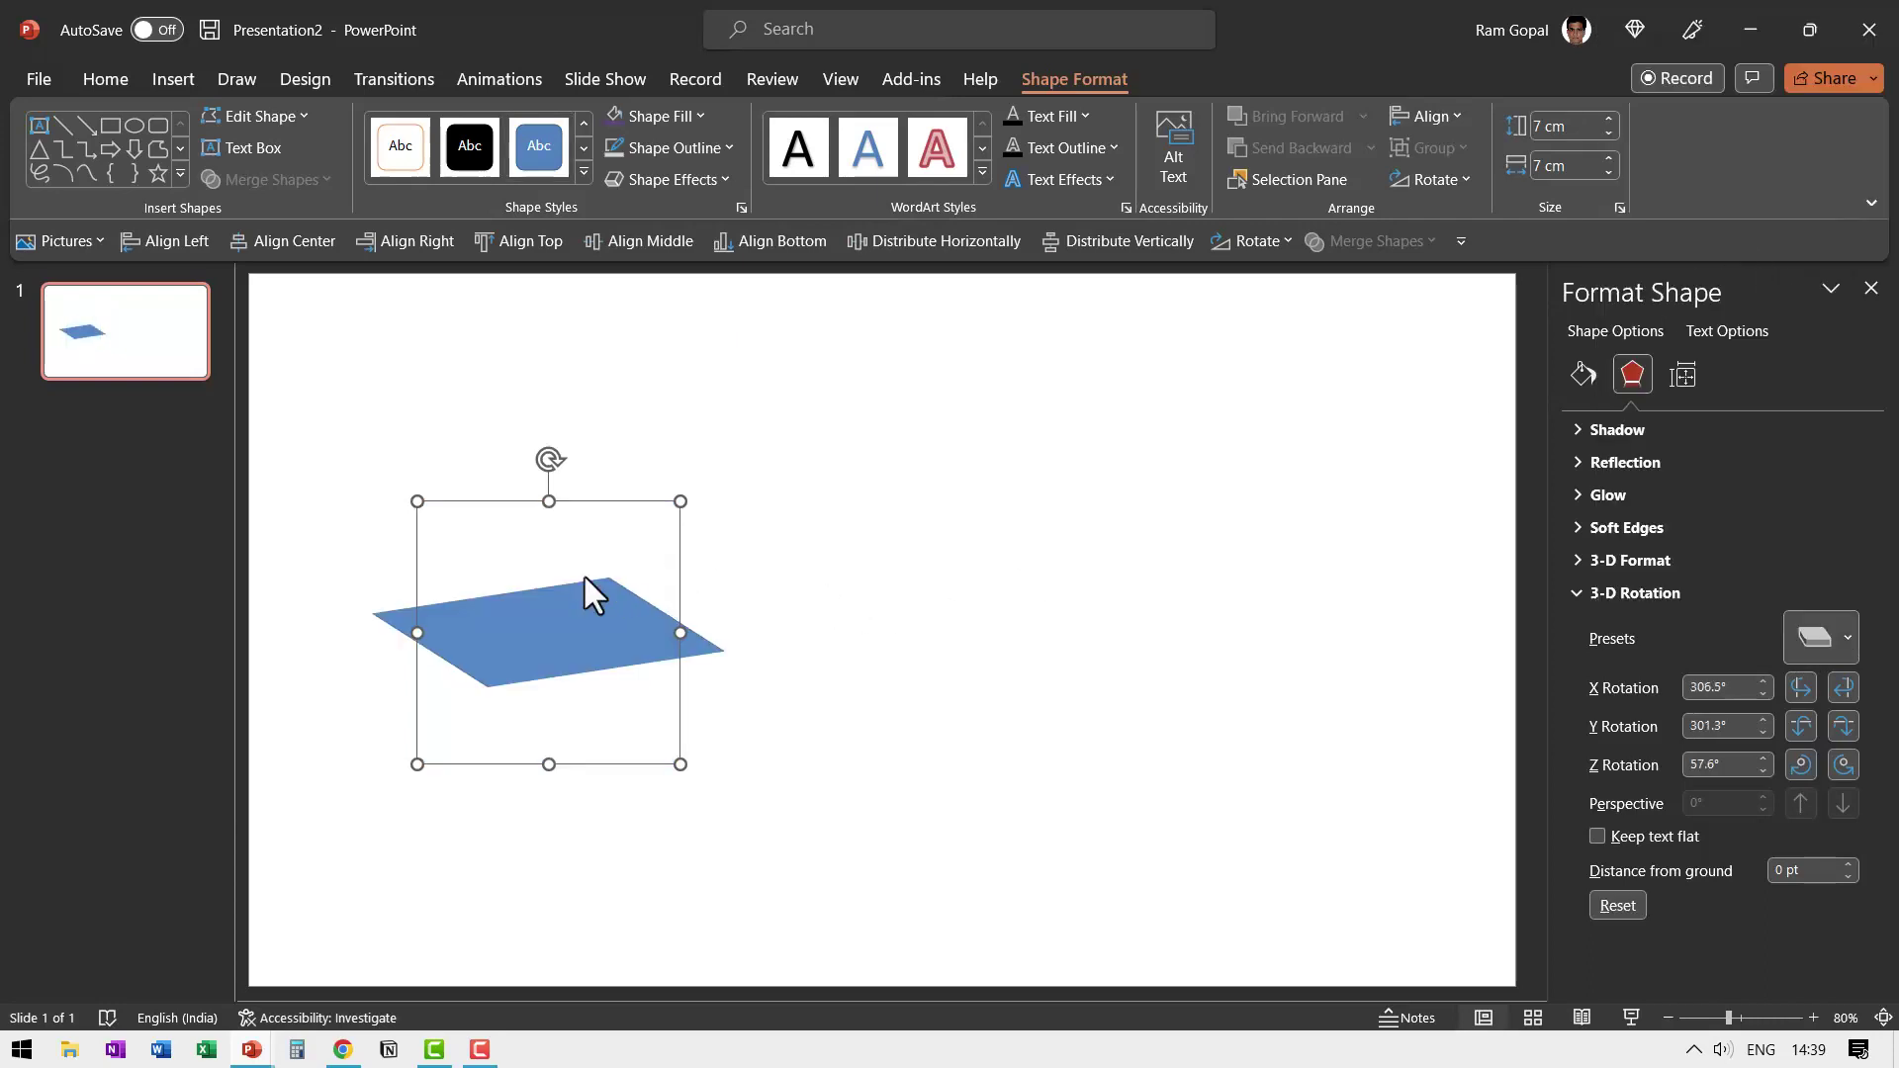
left_click_drag(678, 576, 685, 732)
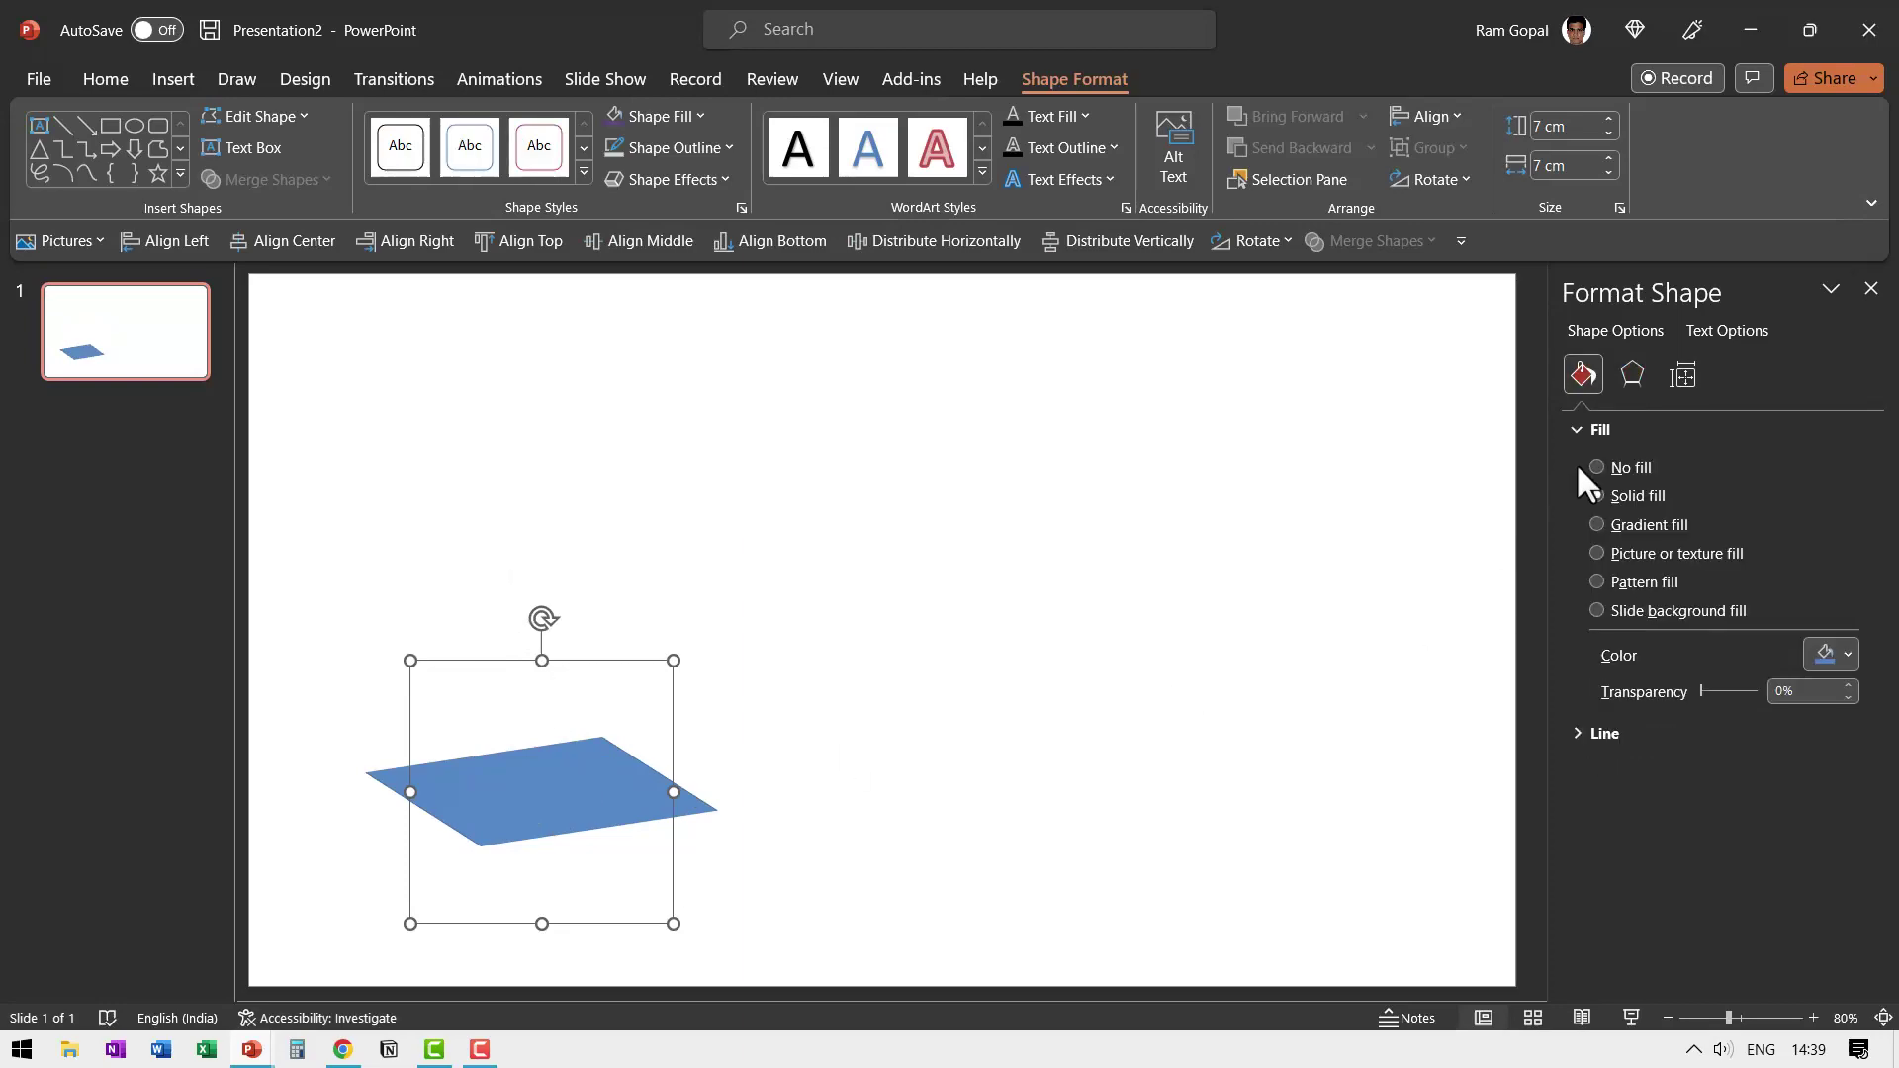
Set the square's 3-D depth to 100 pt and drag the box higher up the slide.
left_click(1634, 377)
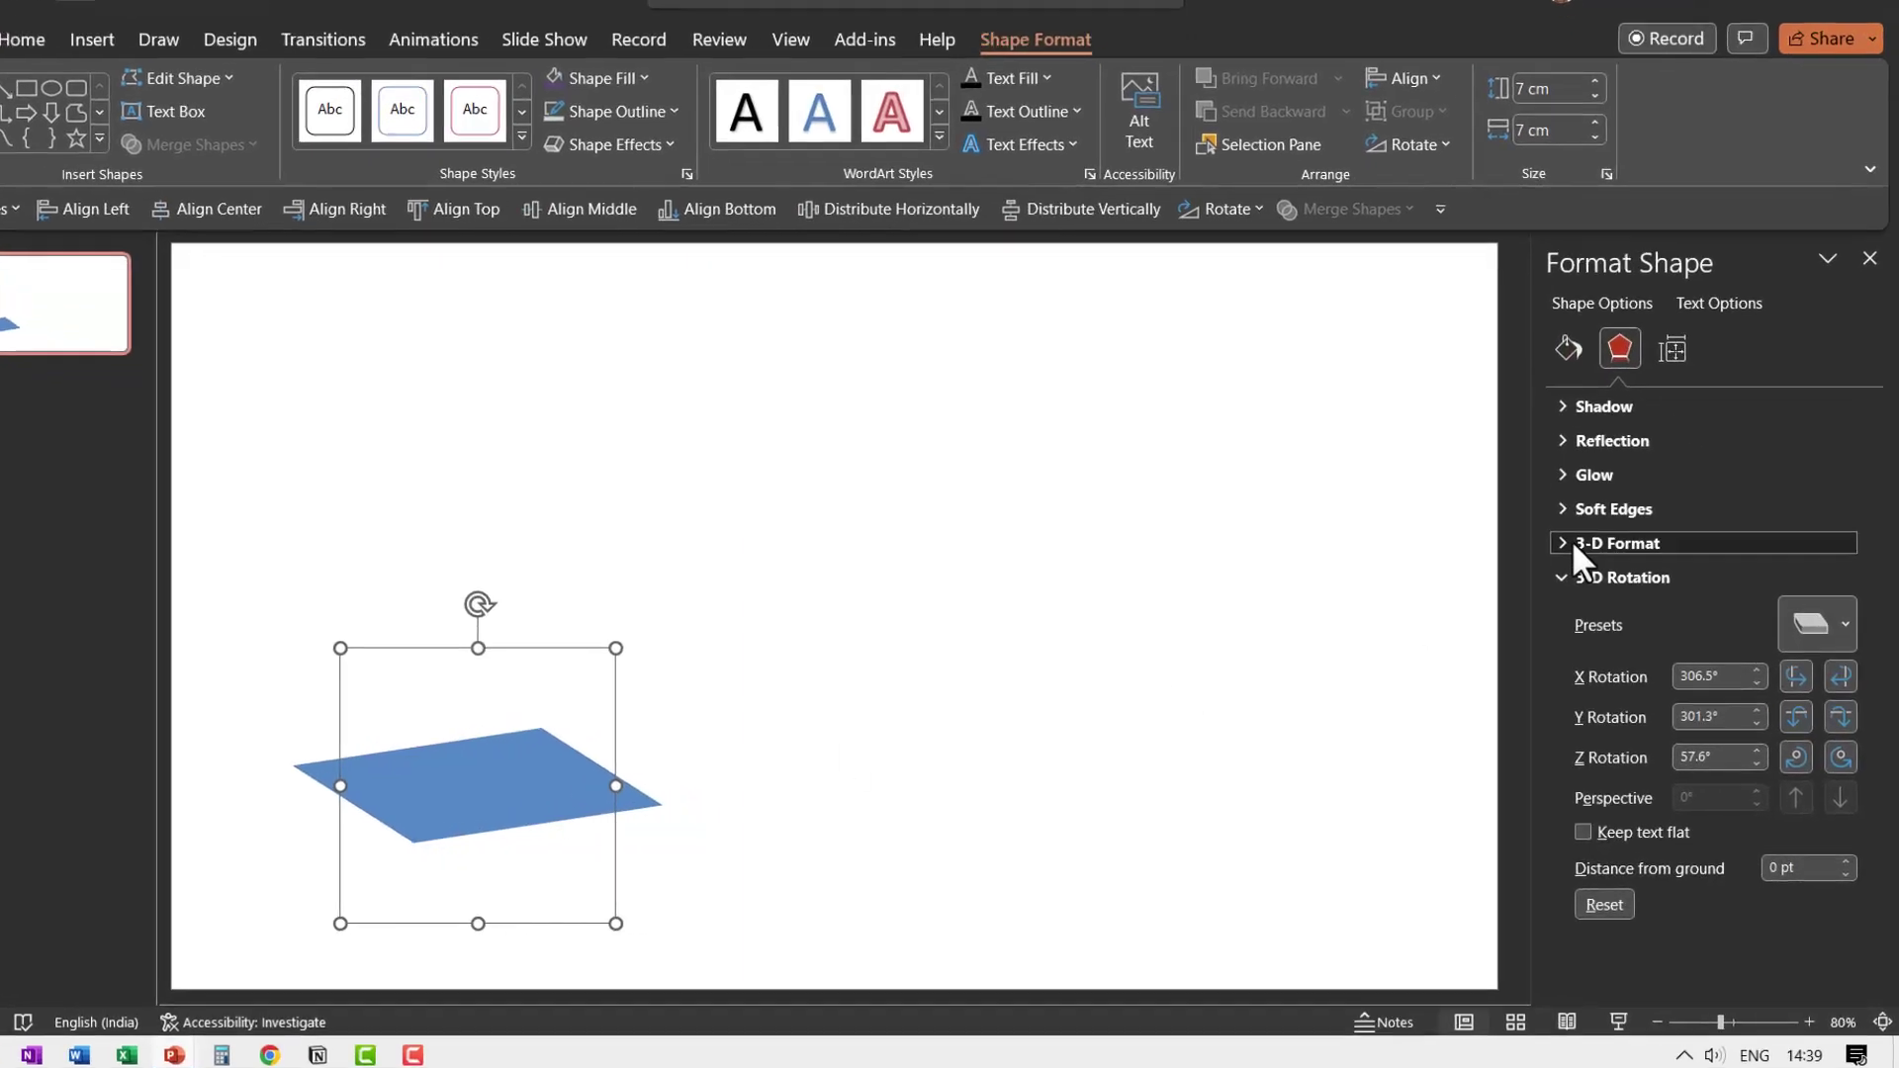
left_click(1602, 560)
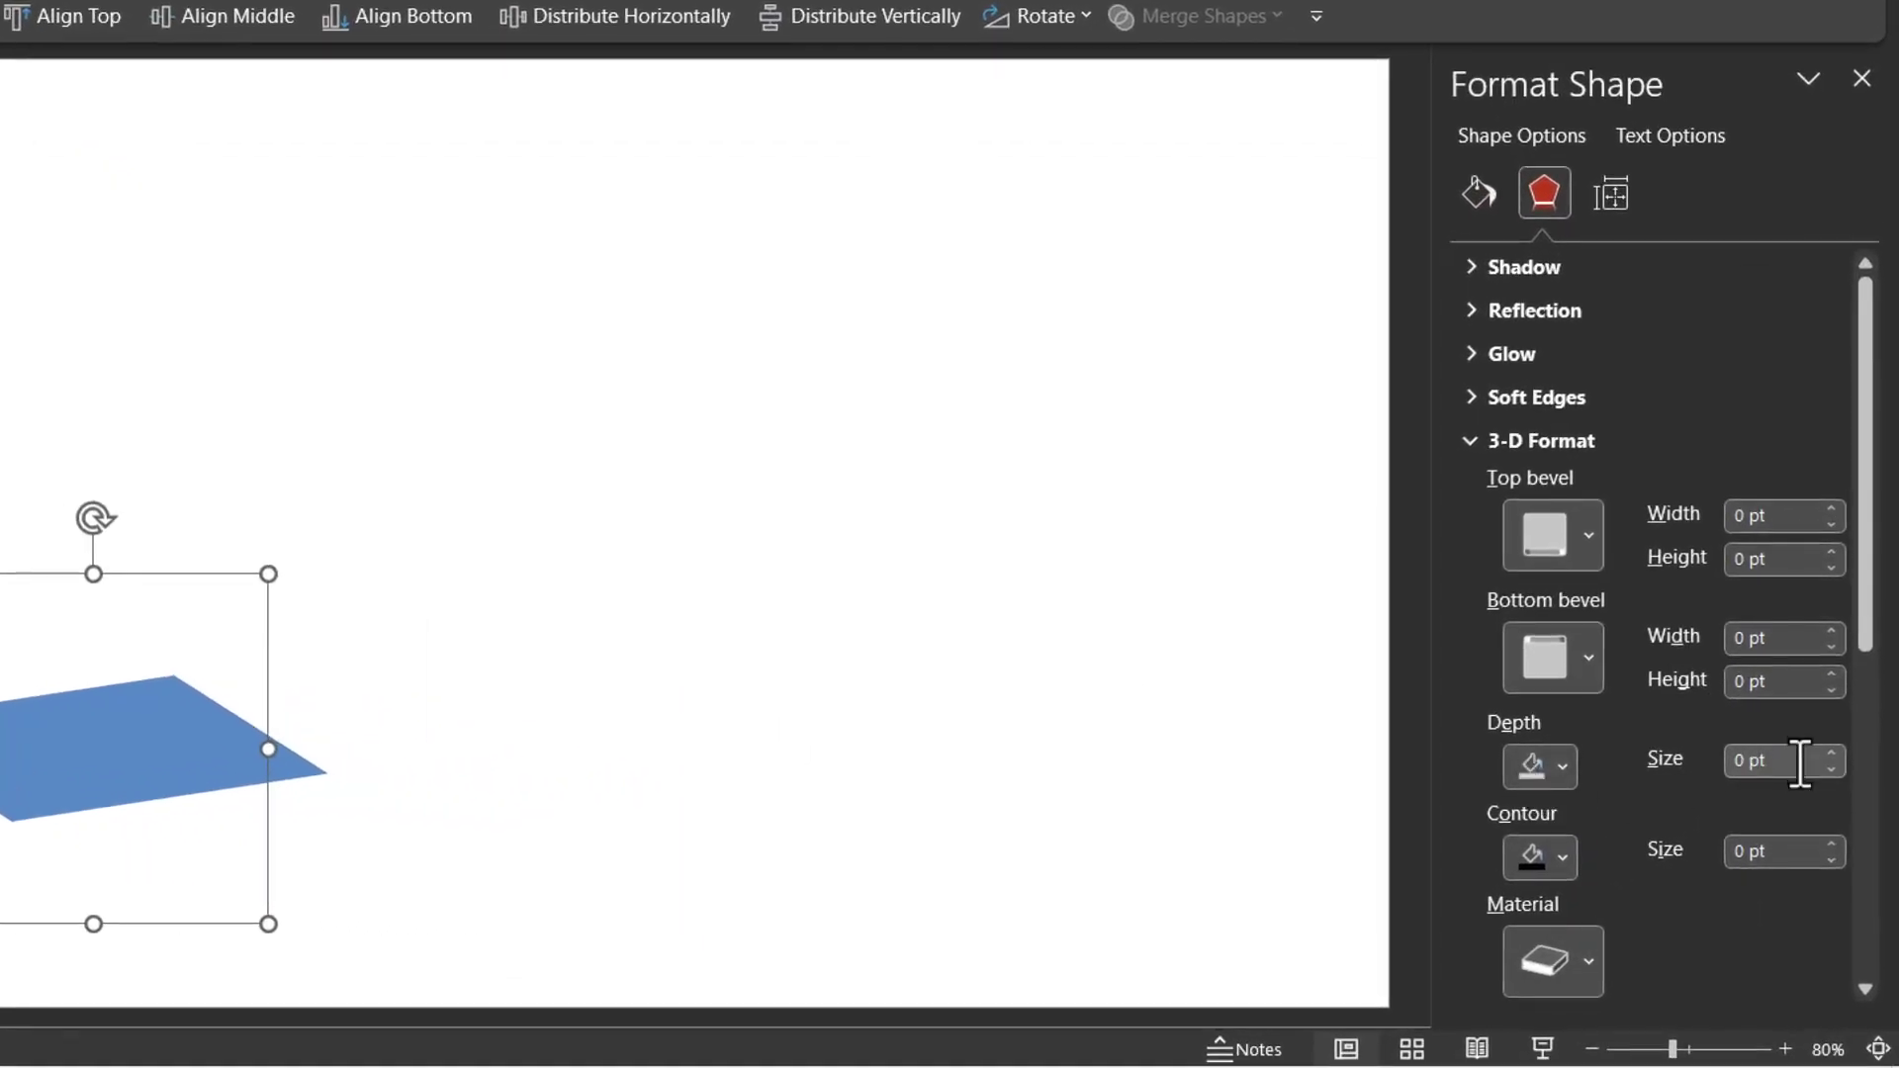
left_click(1780, 761)
type("100")
key("Return")
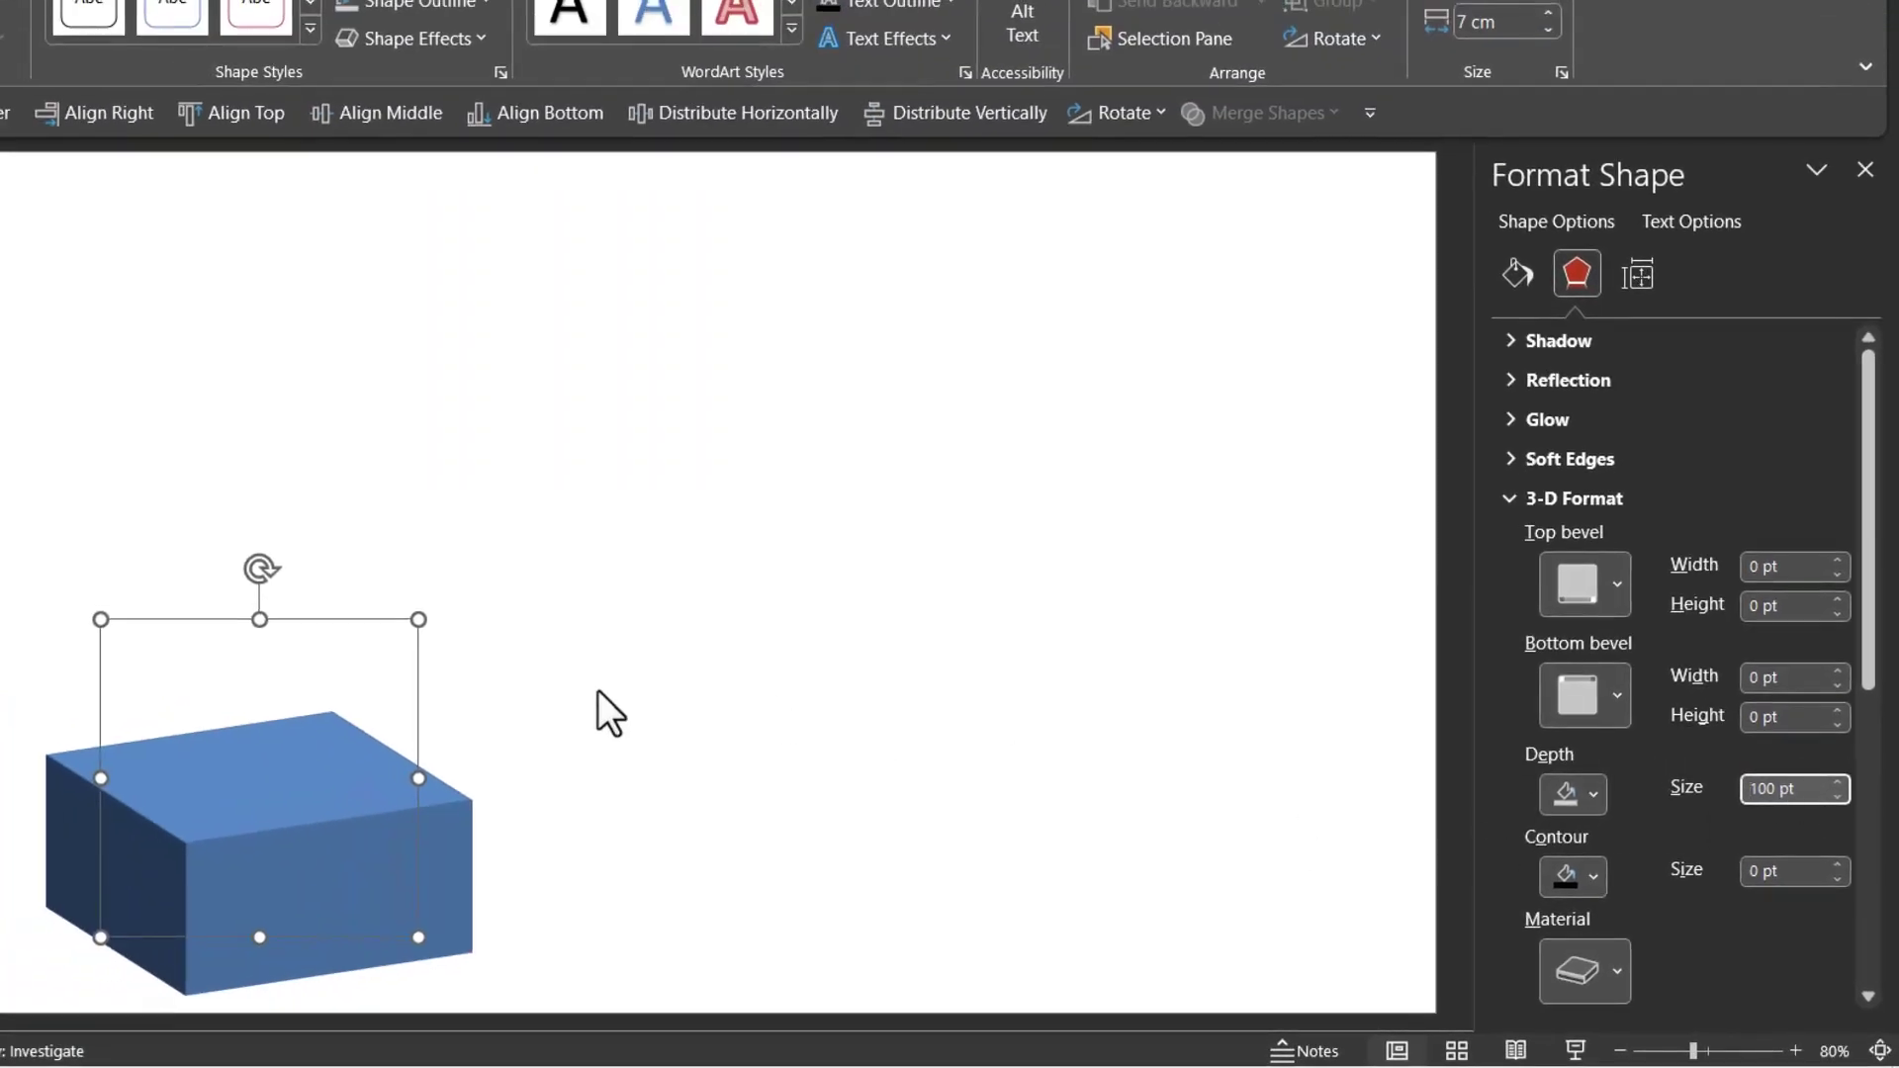
left_click_drag(411, 694, 434, 388)
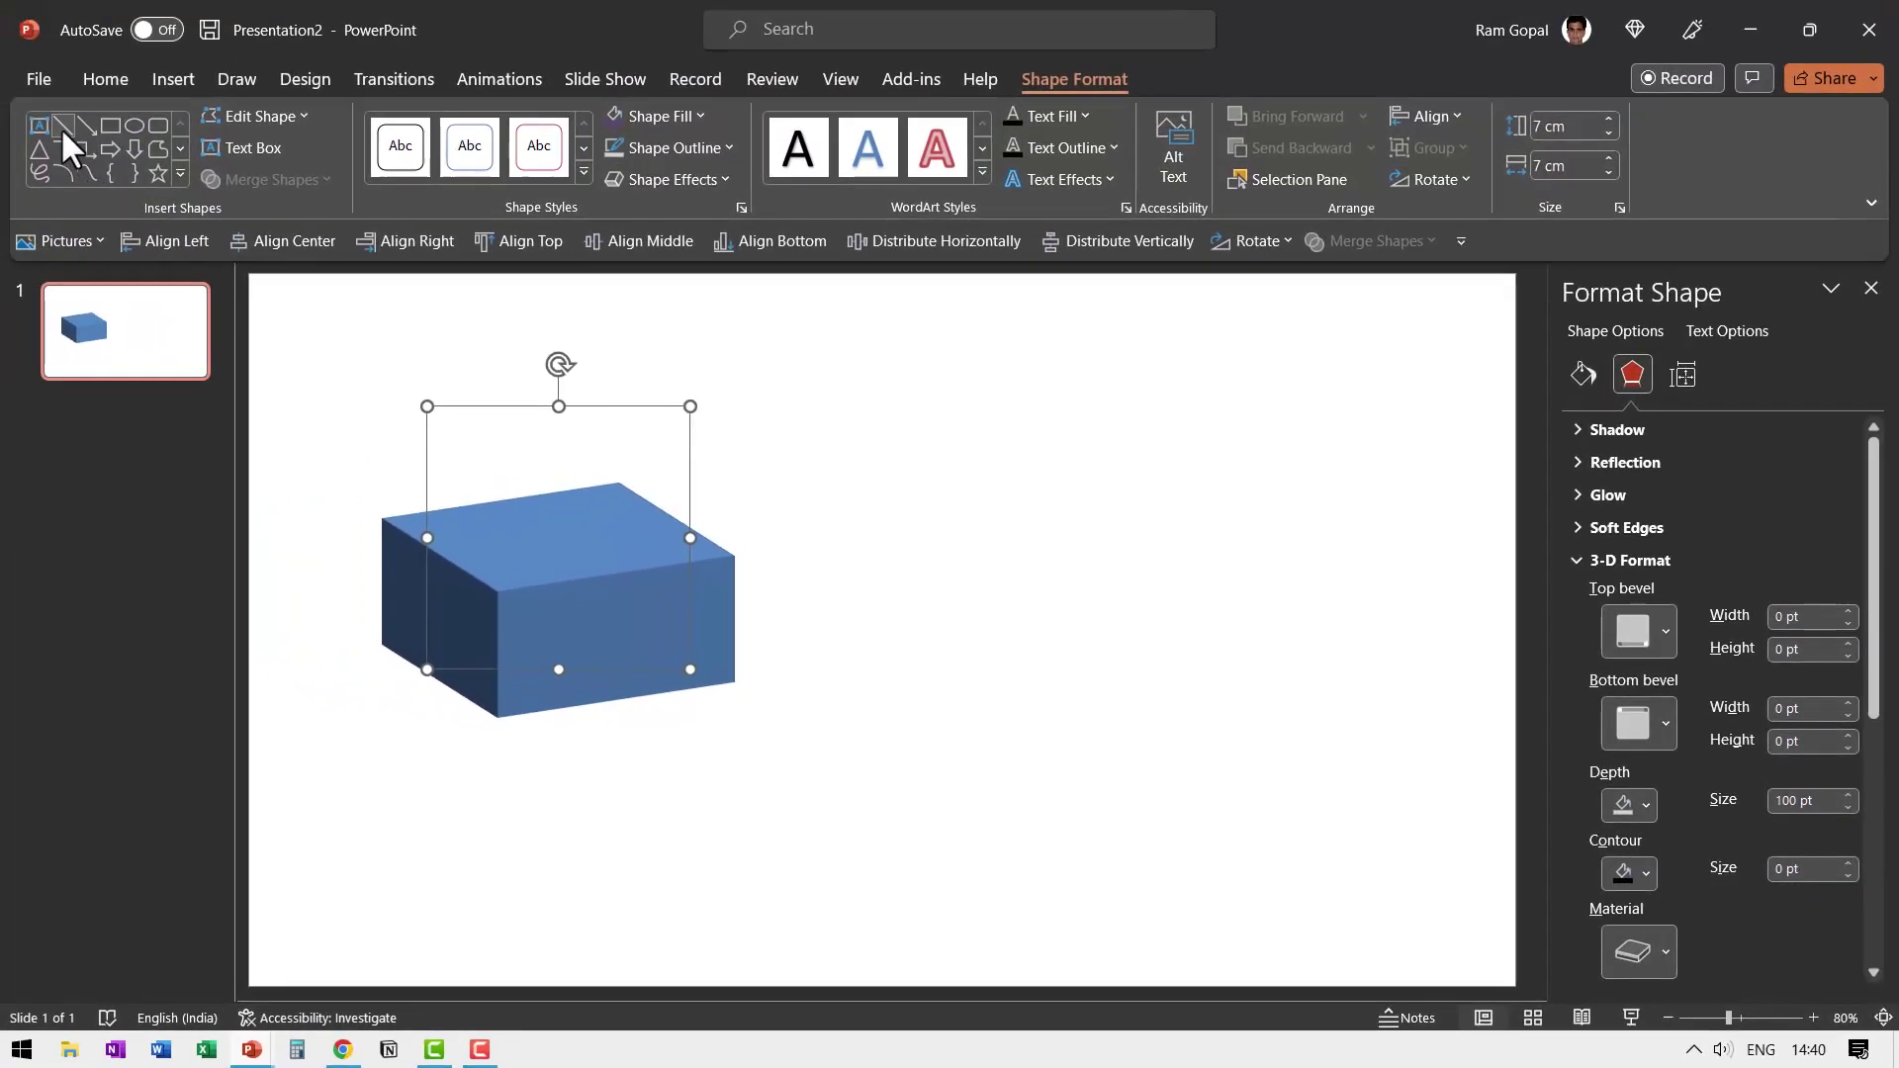
Draw a black vertical line 7 cm tall down from the box's front corner.
left_click(63, 124)
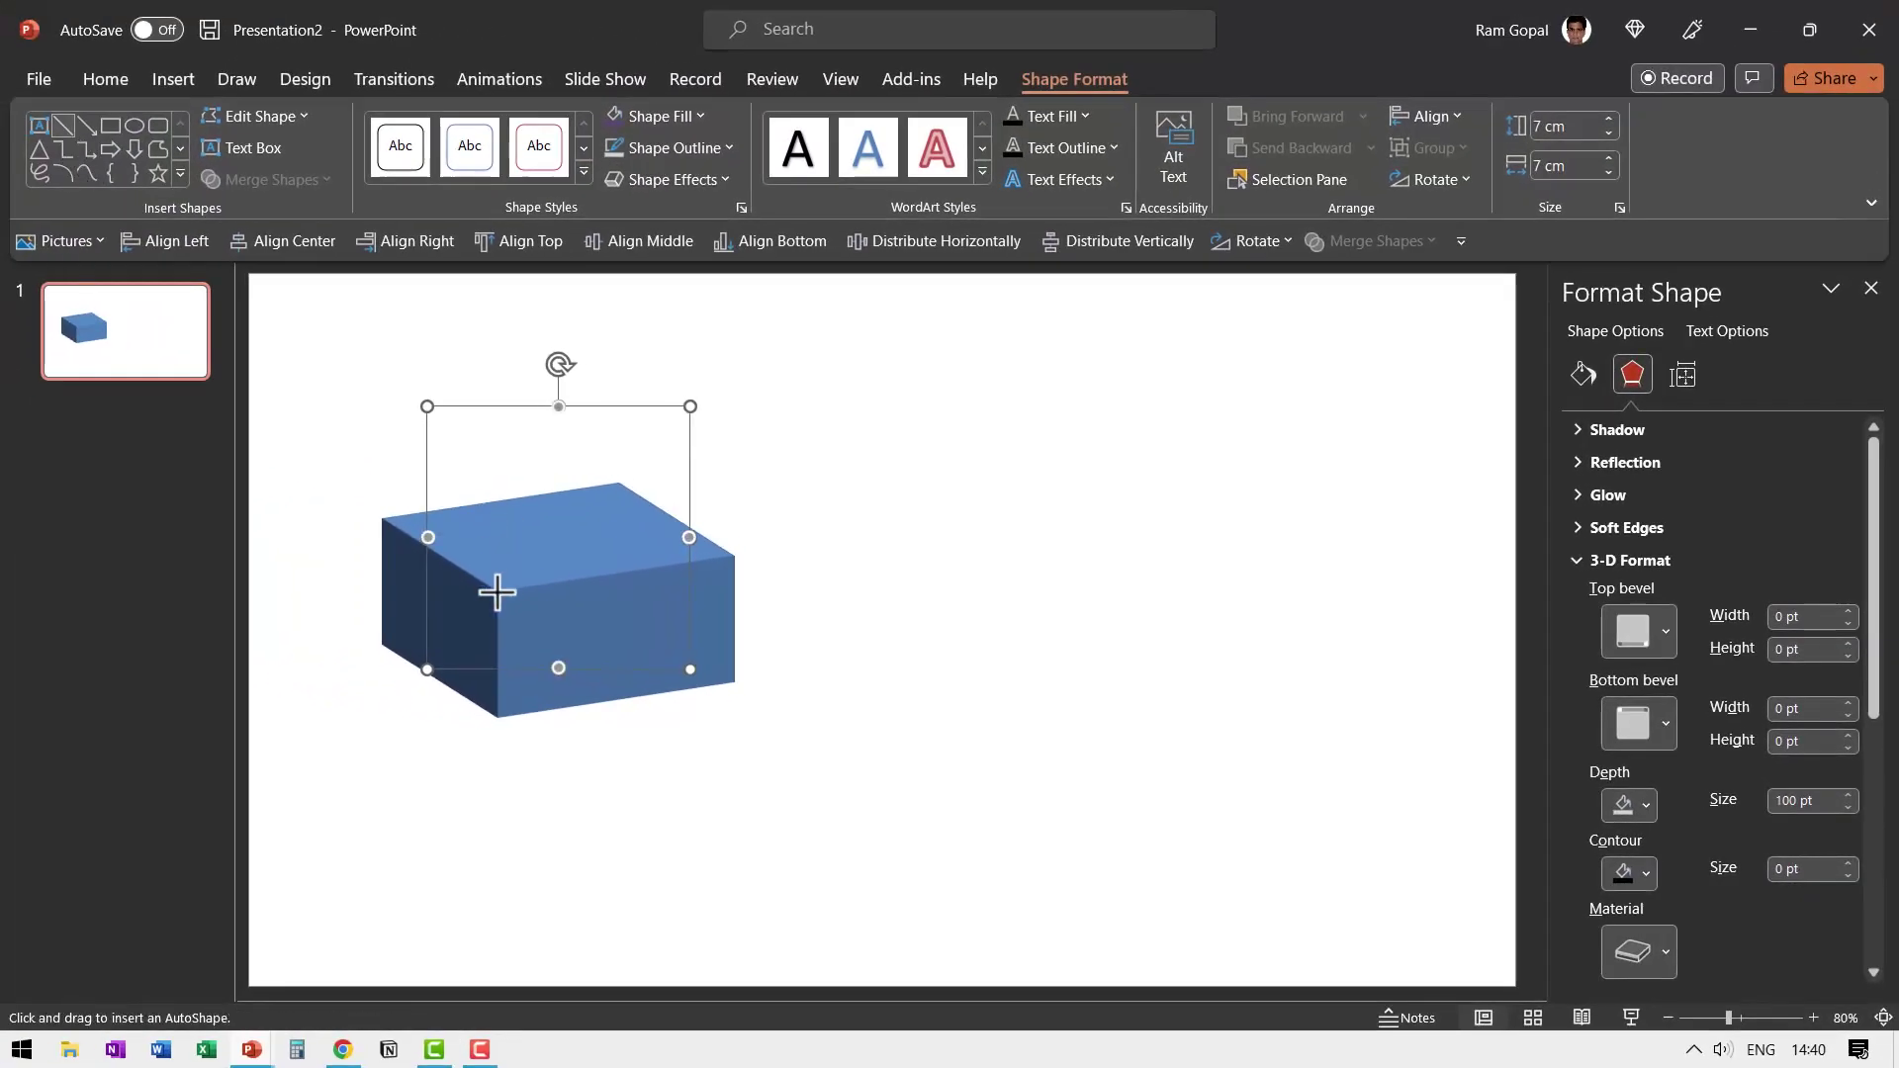
left_click_drag(497, 592, 497, 838)
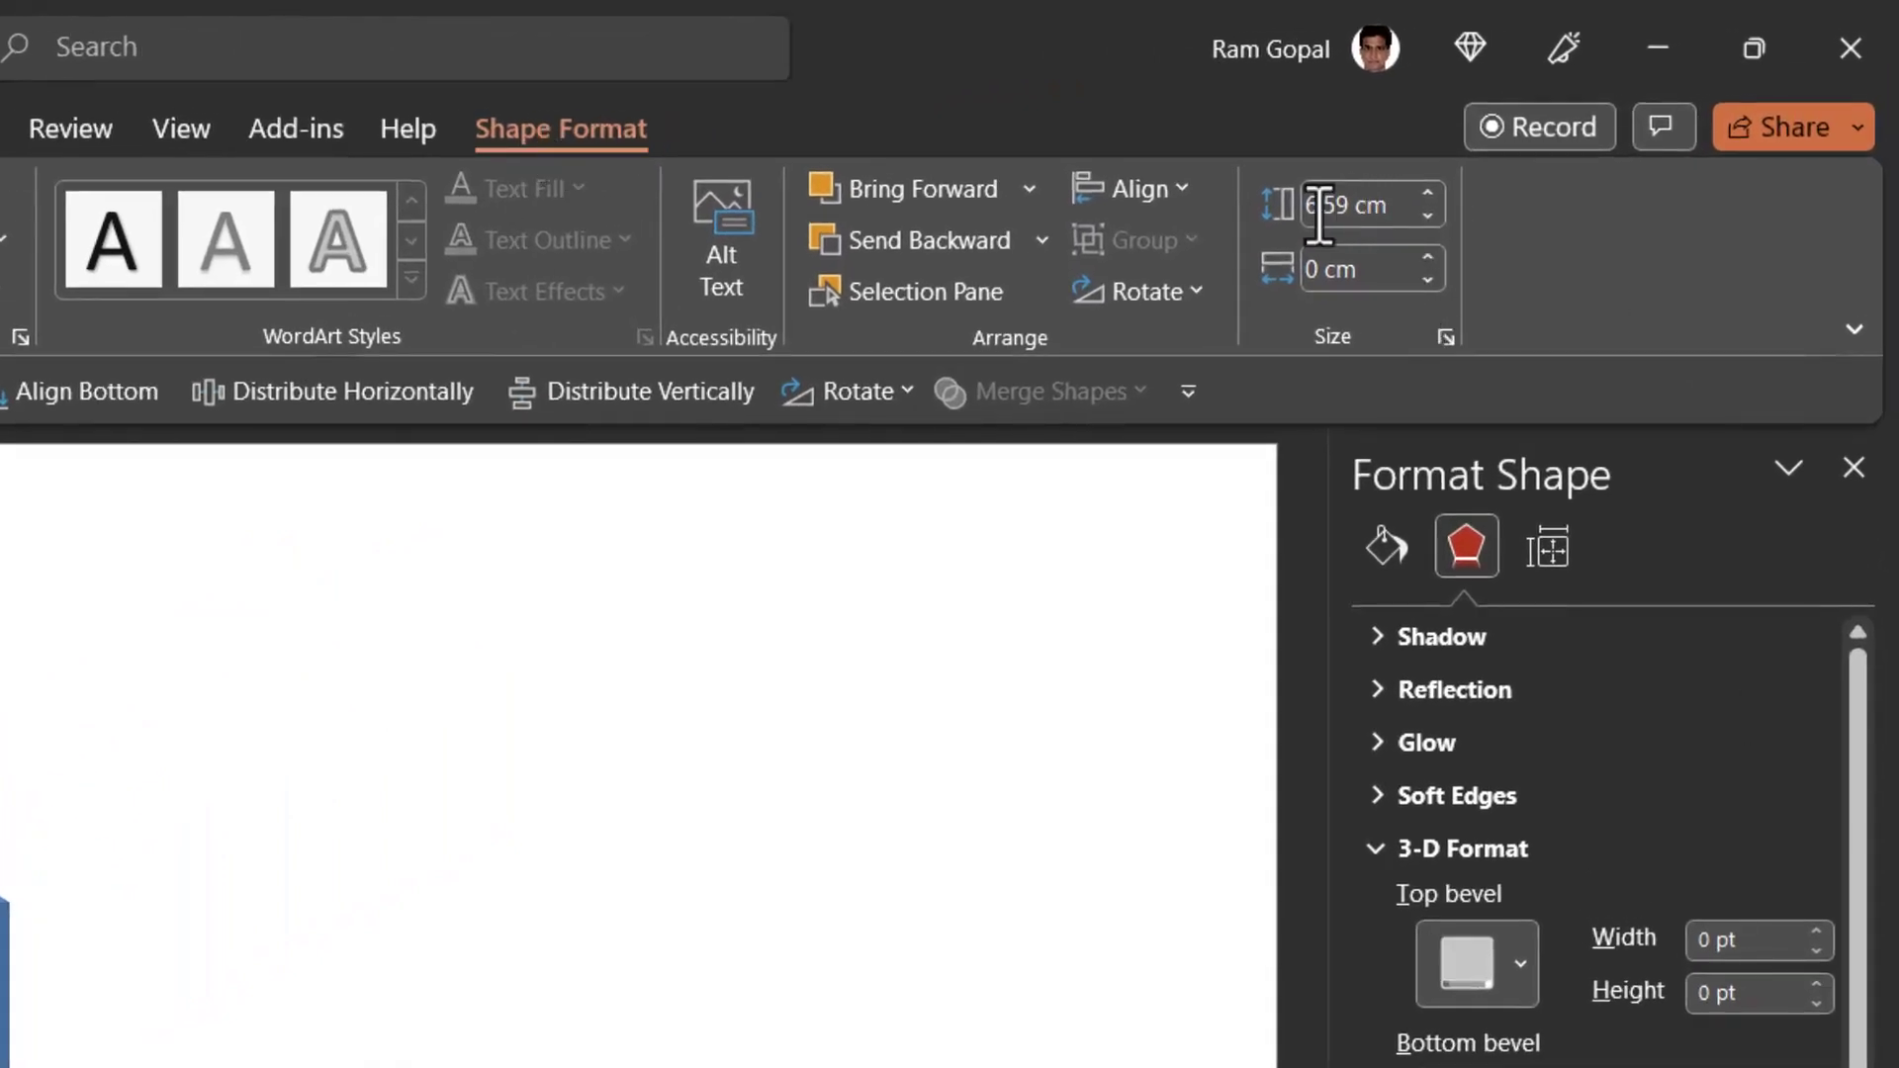
left_click(1397, 209)
type("7")
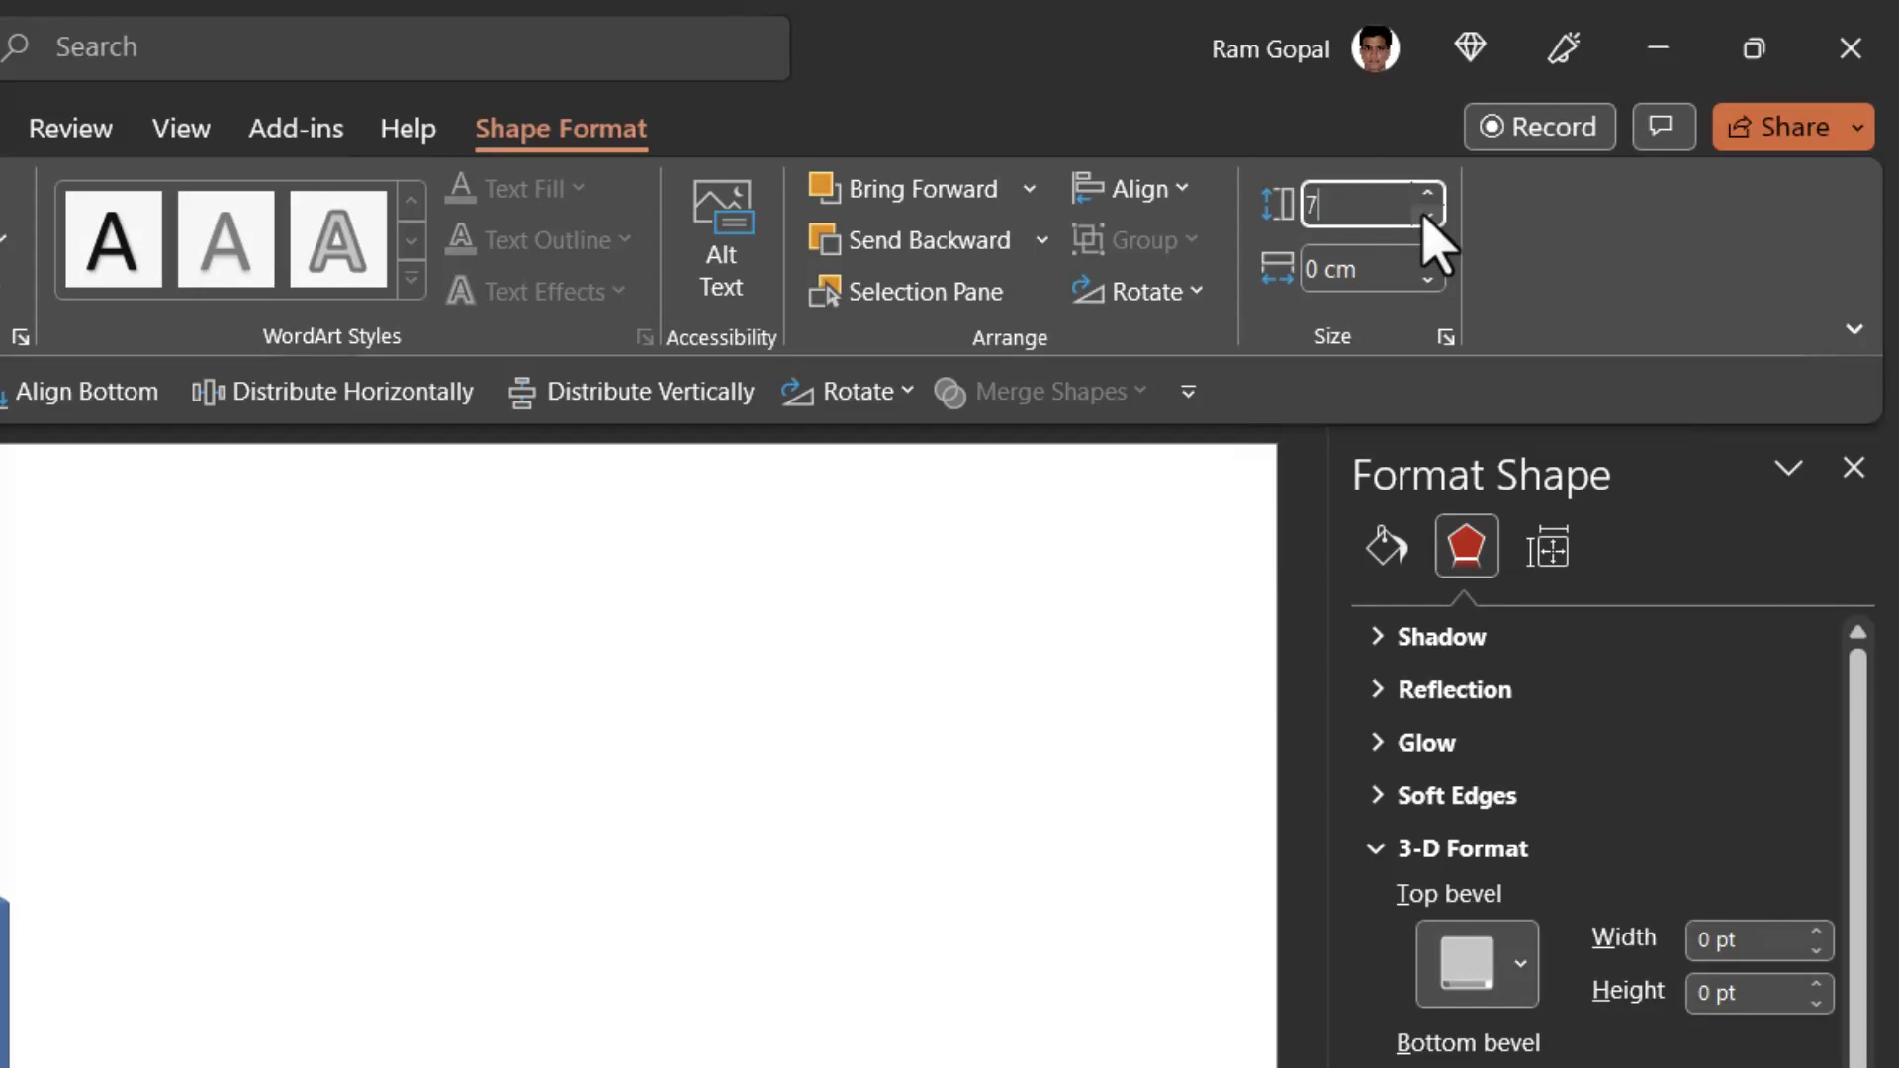
key("Return")
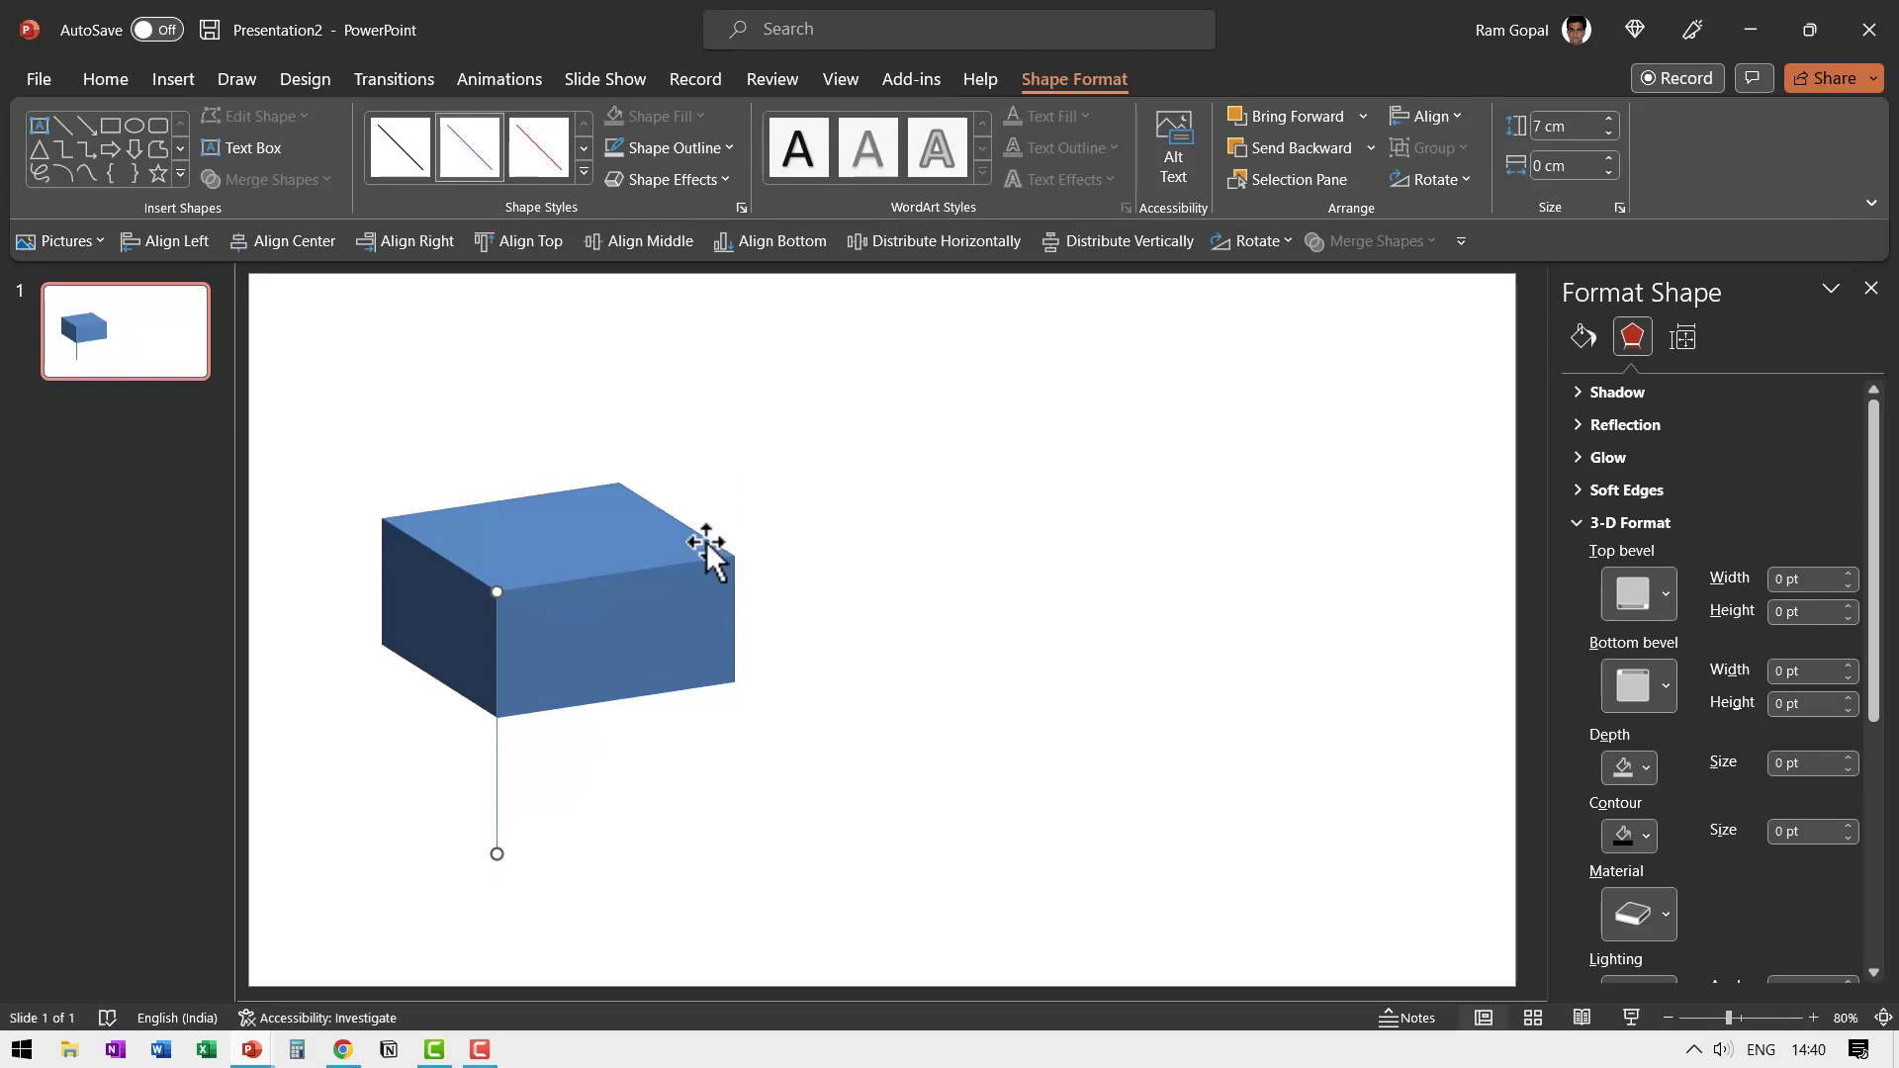
left_click(716, 147)
left_click(627, 204)
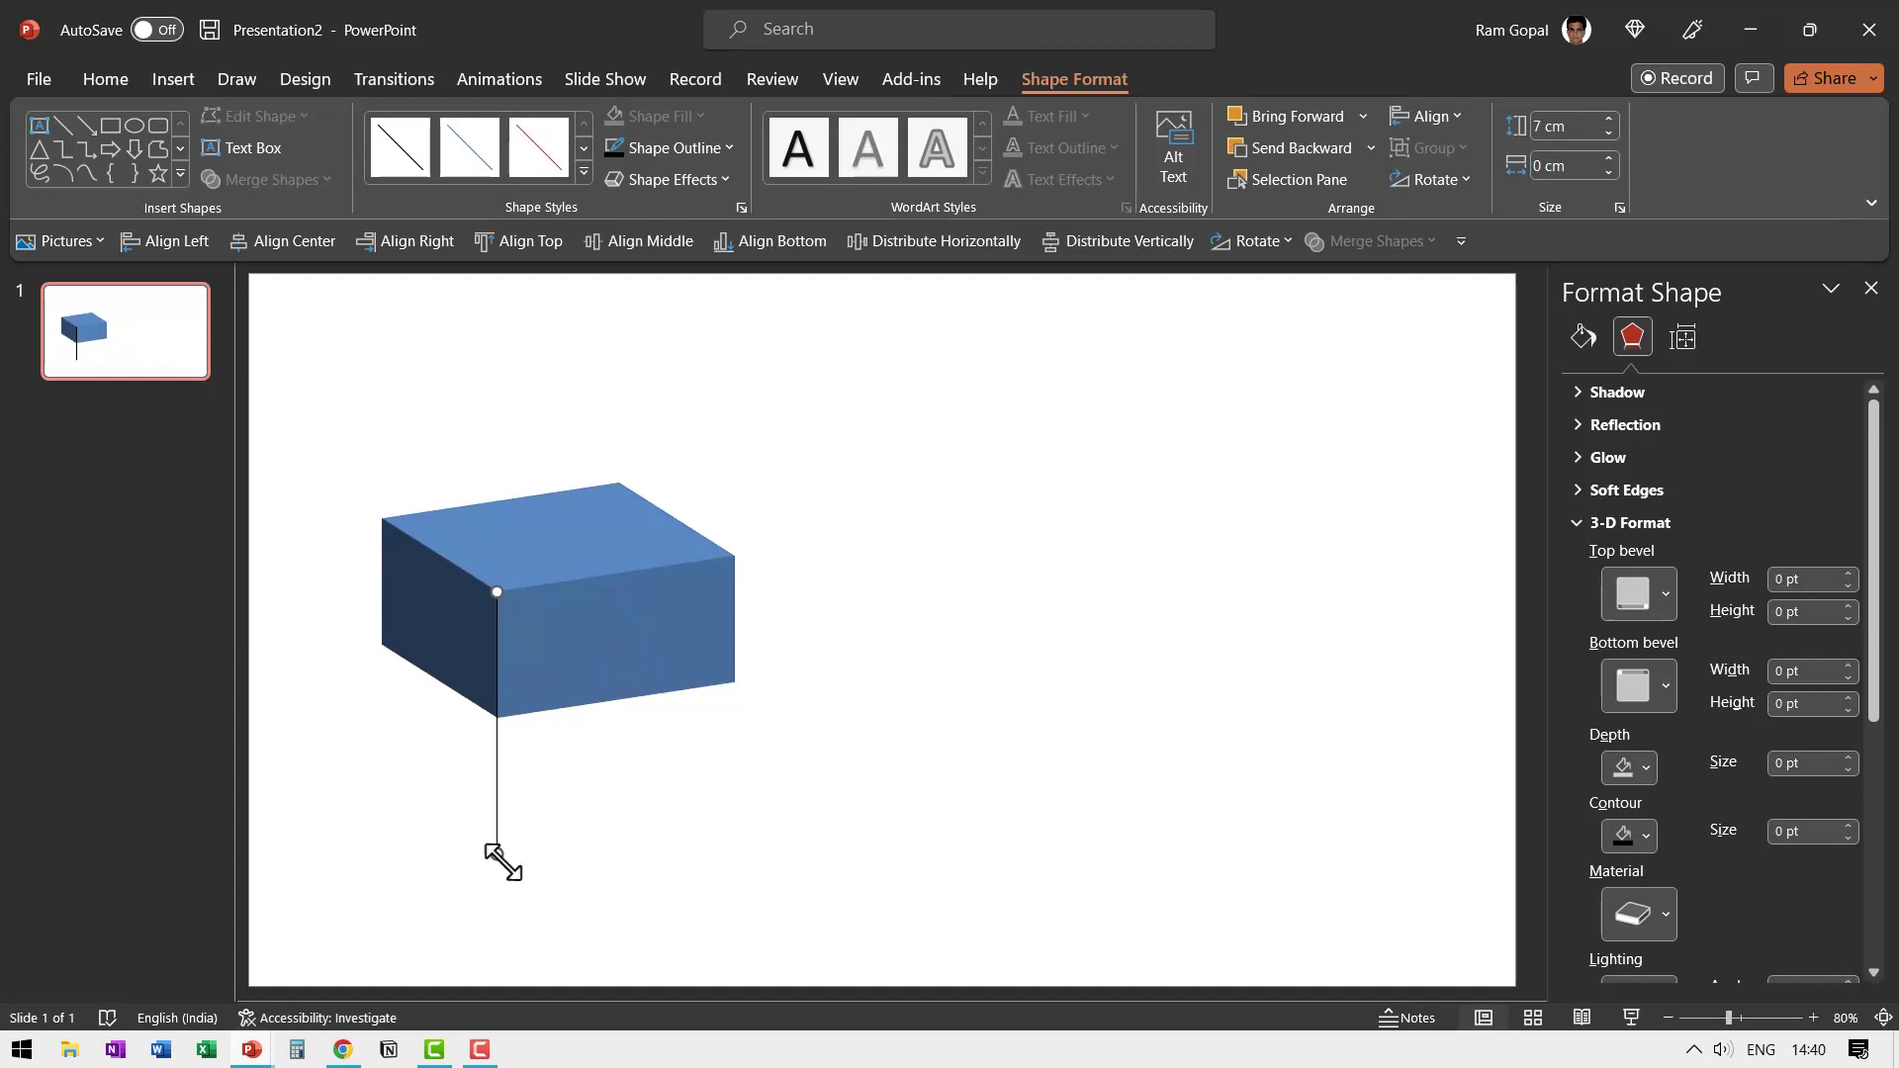
Raise the blue box's 3-D depth to about 206 pt so it looks like a cube.
left_click(669, 834)
left_click(639, 645)
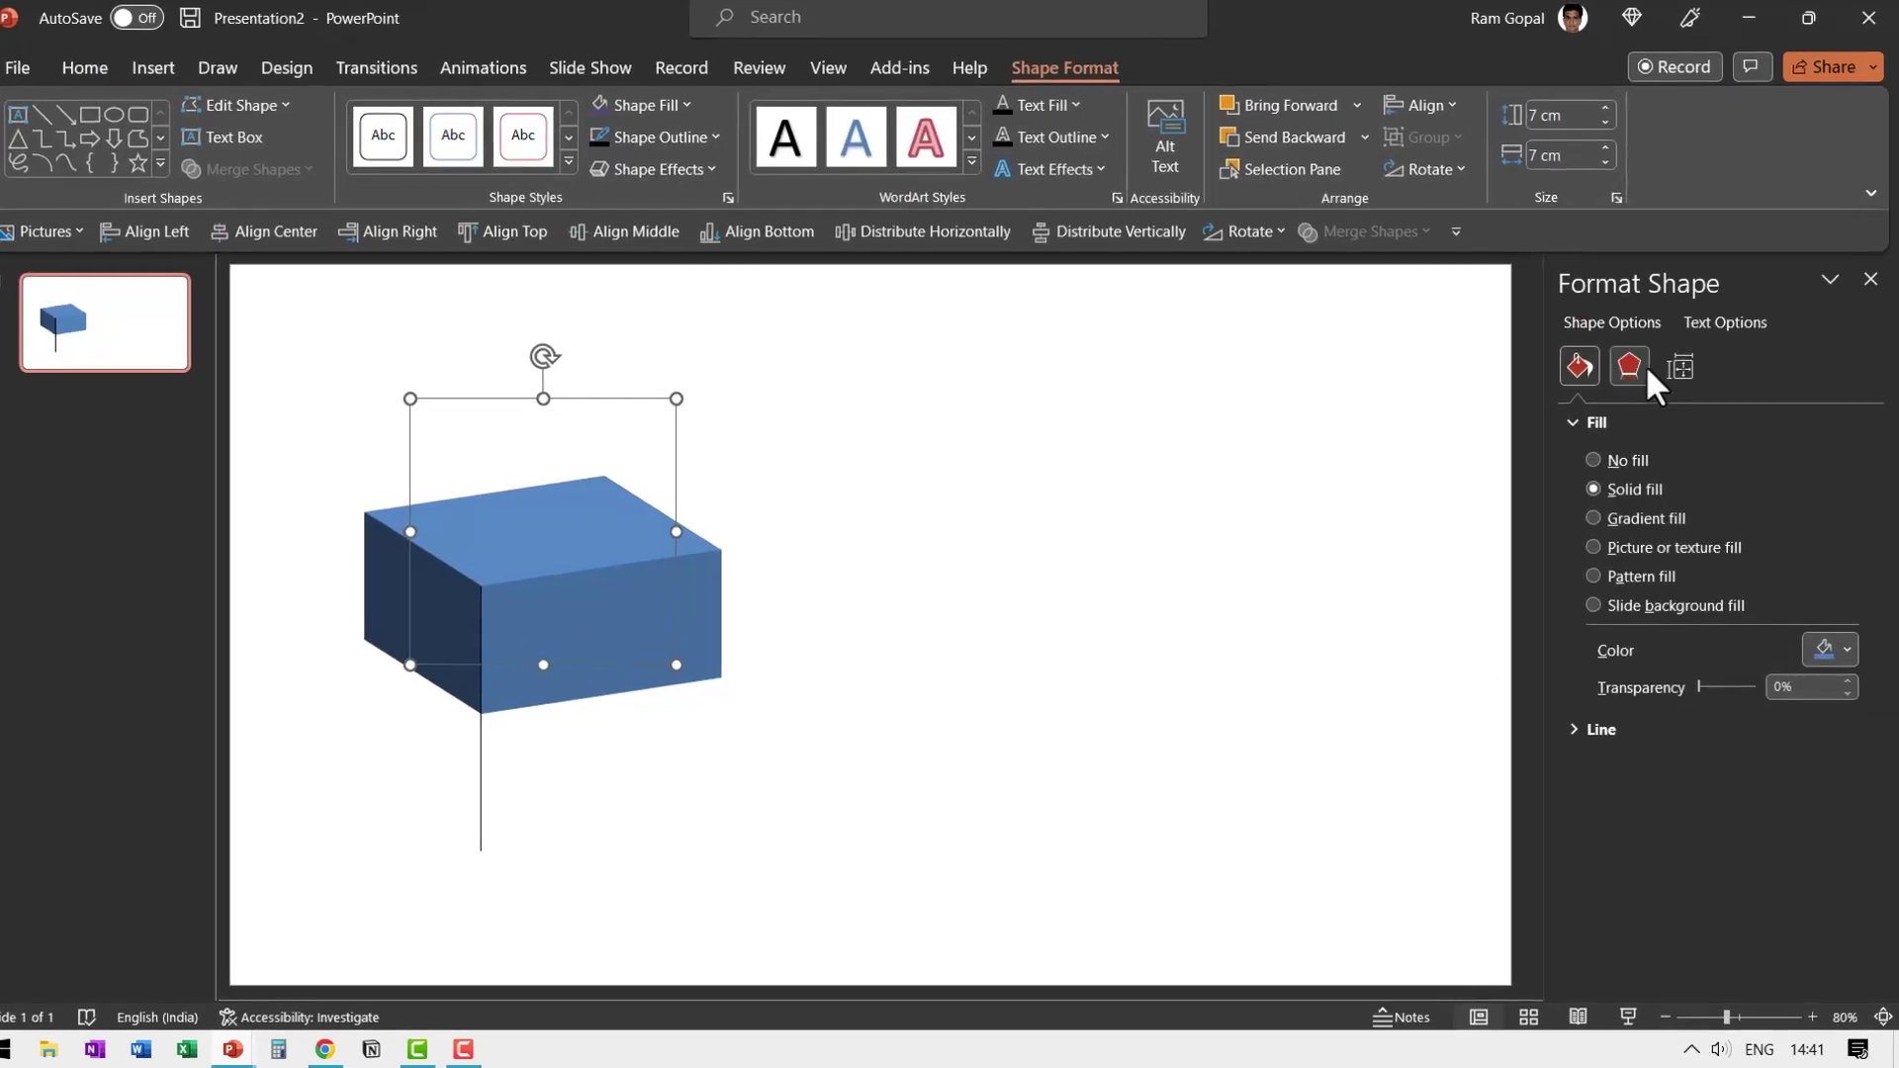
left_click(1642, 368)
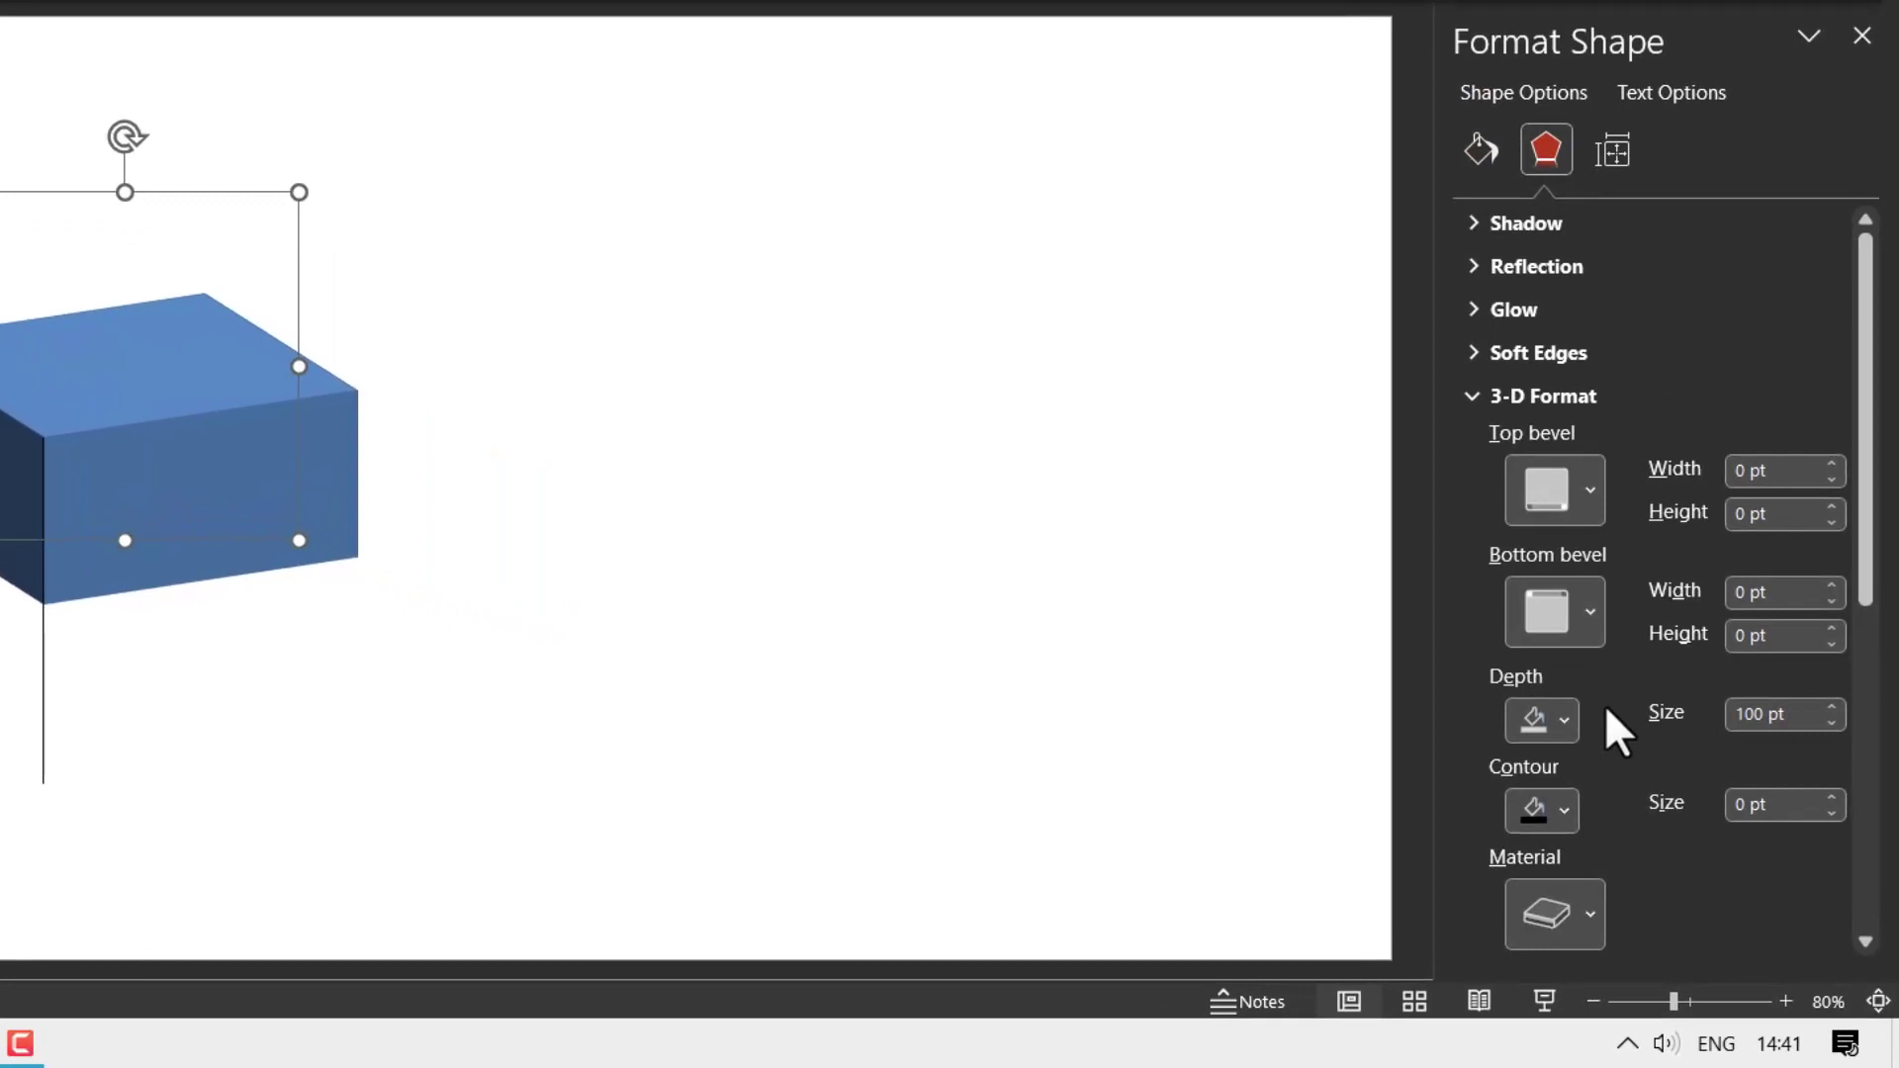
scroll(1604, 705, "down", 3)
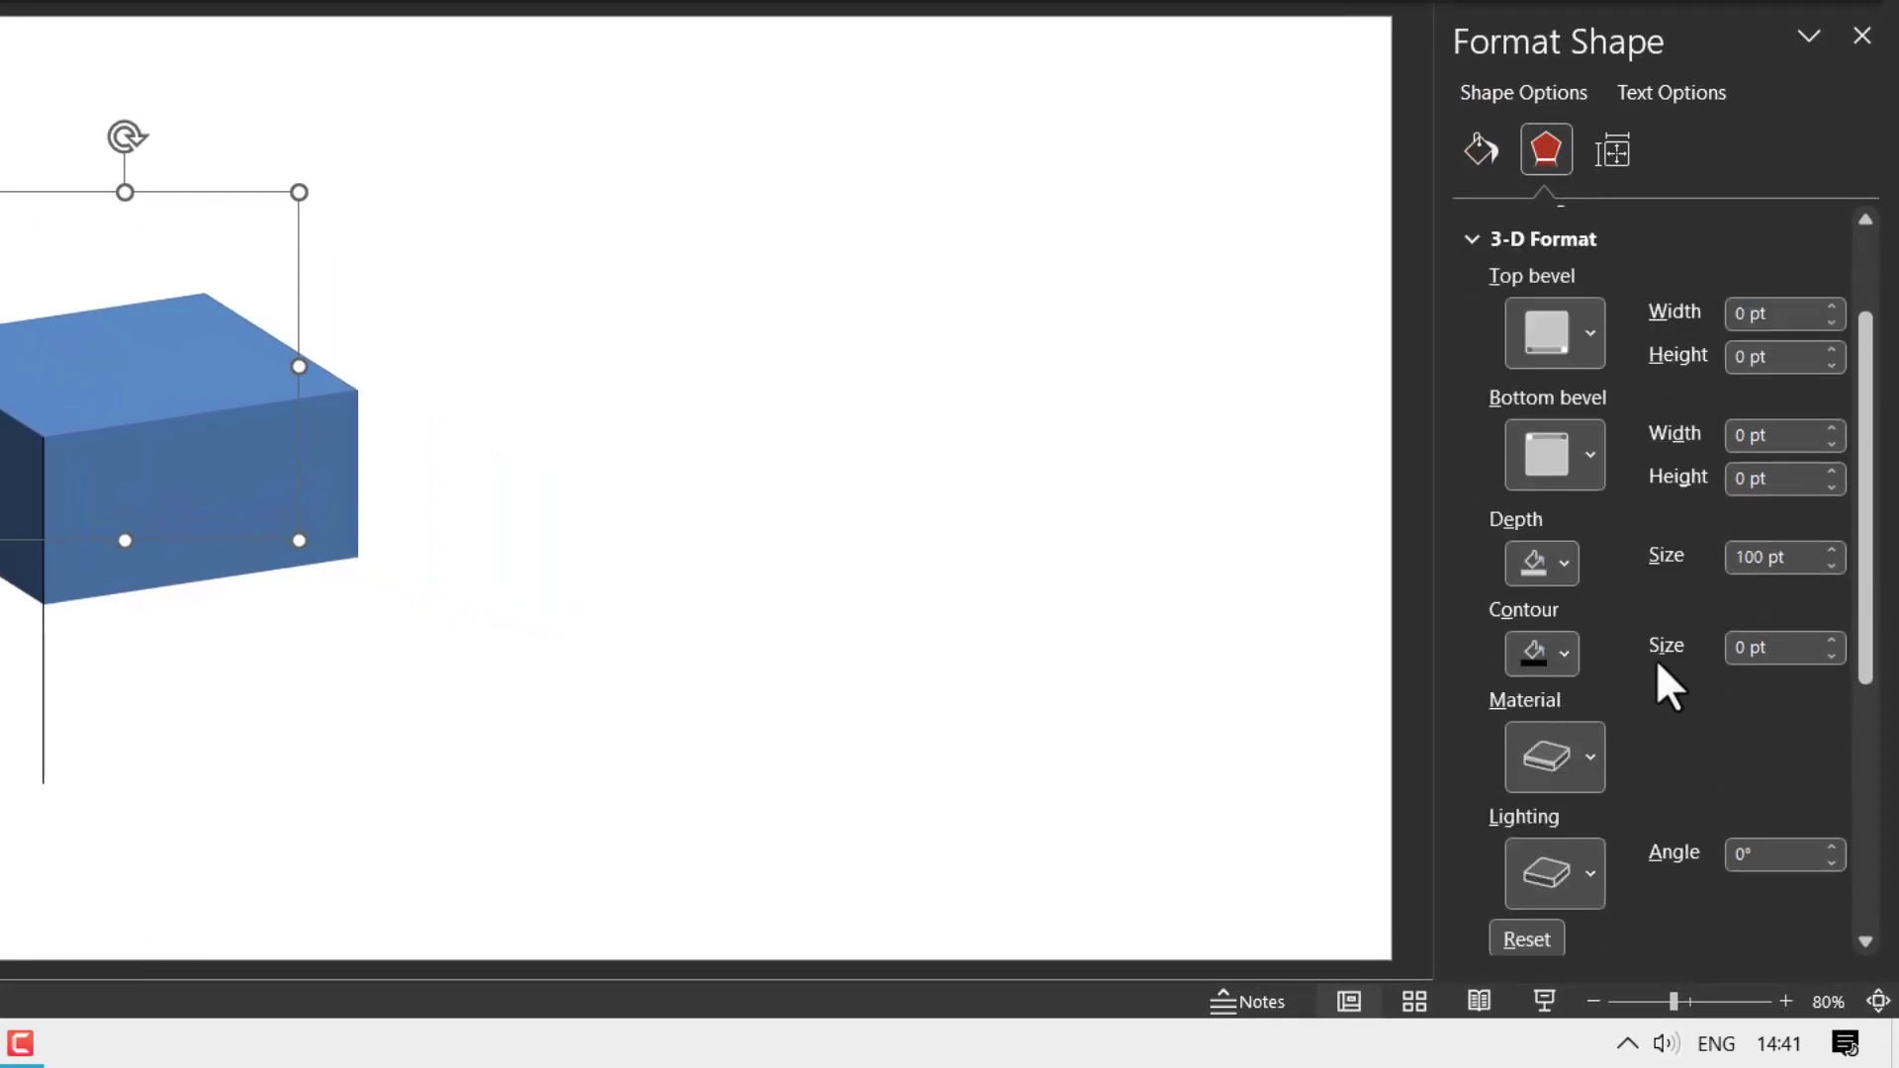
left_click(1832, 548)
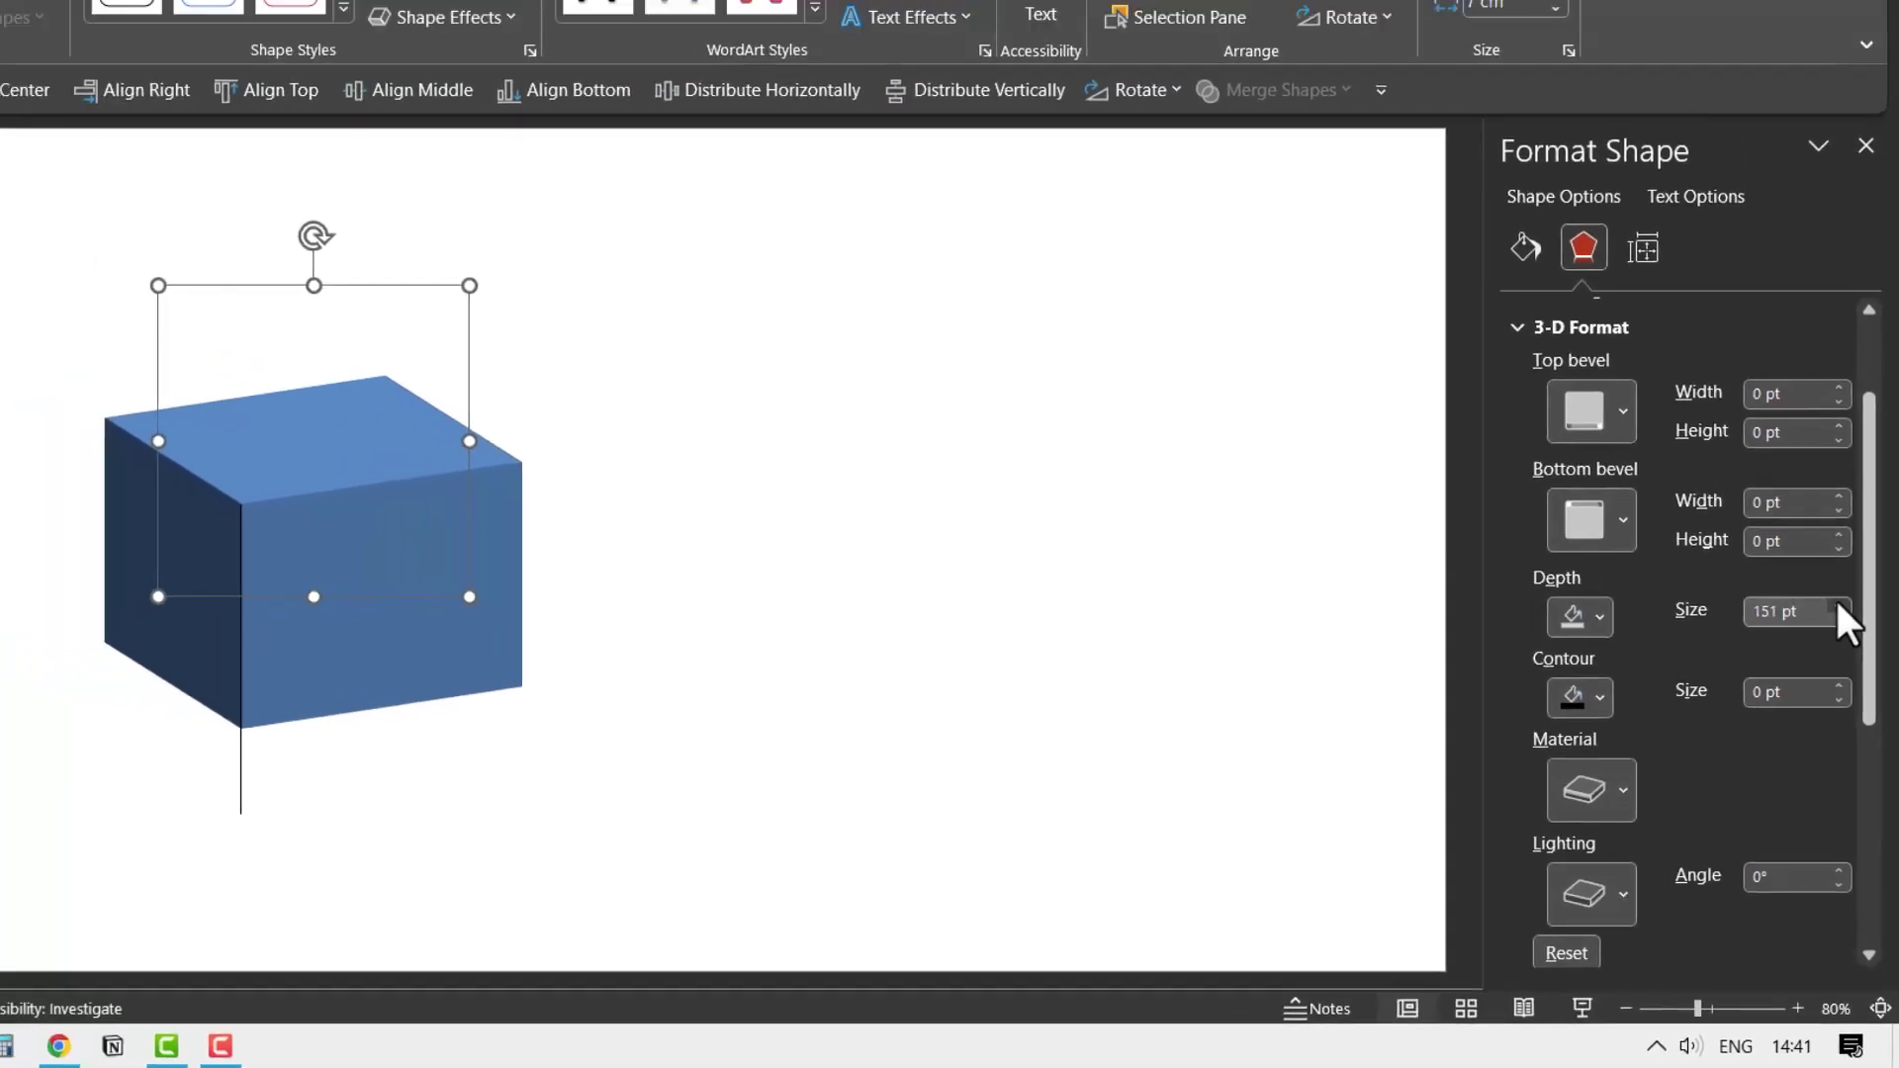
left_click(1838, 606)
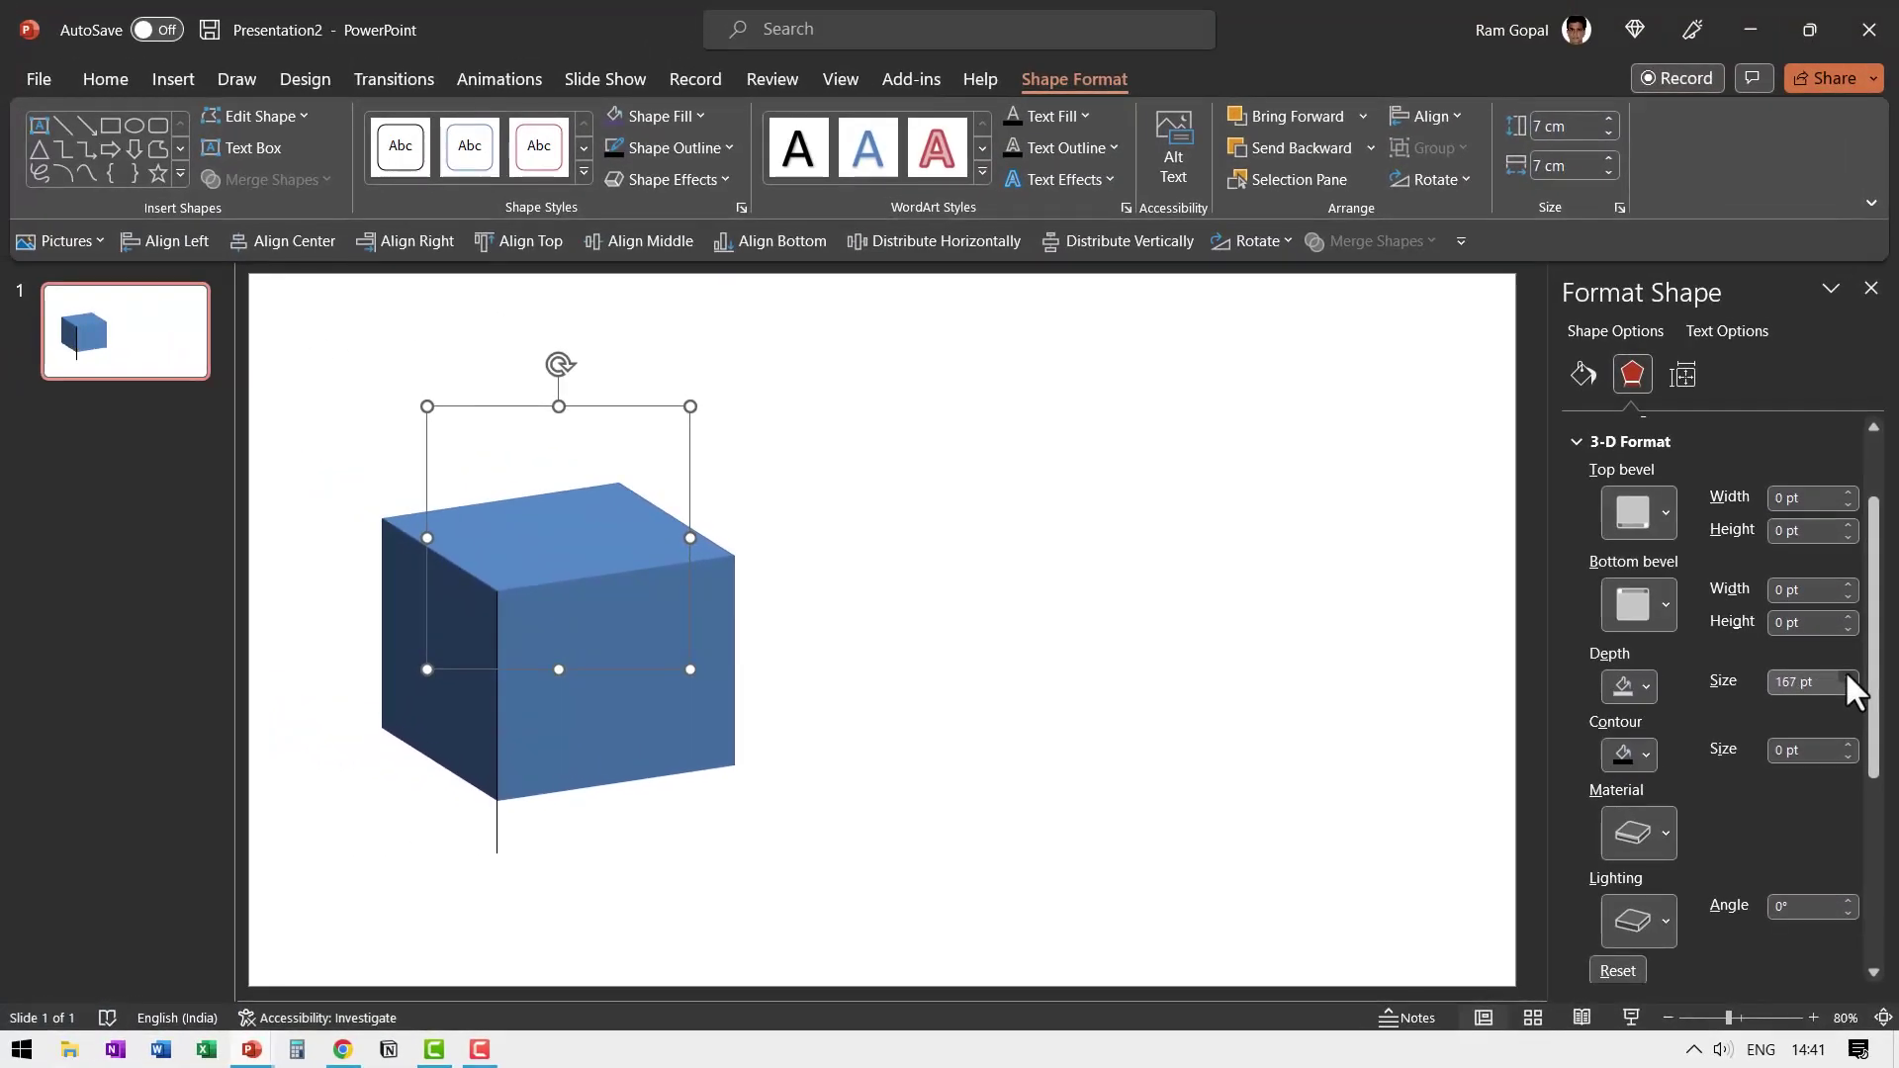
left_click_drag(1845, 673, 1846, 673)
left_click(1332, 697)
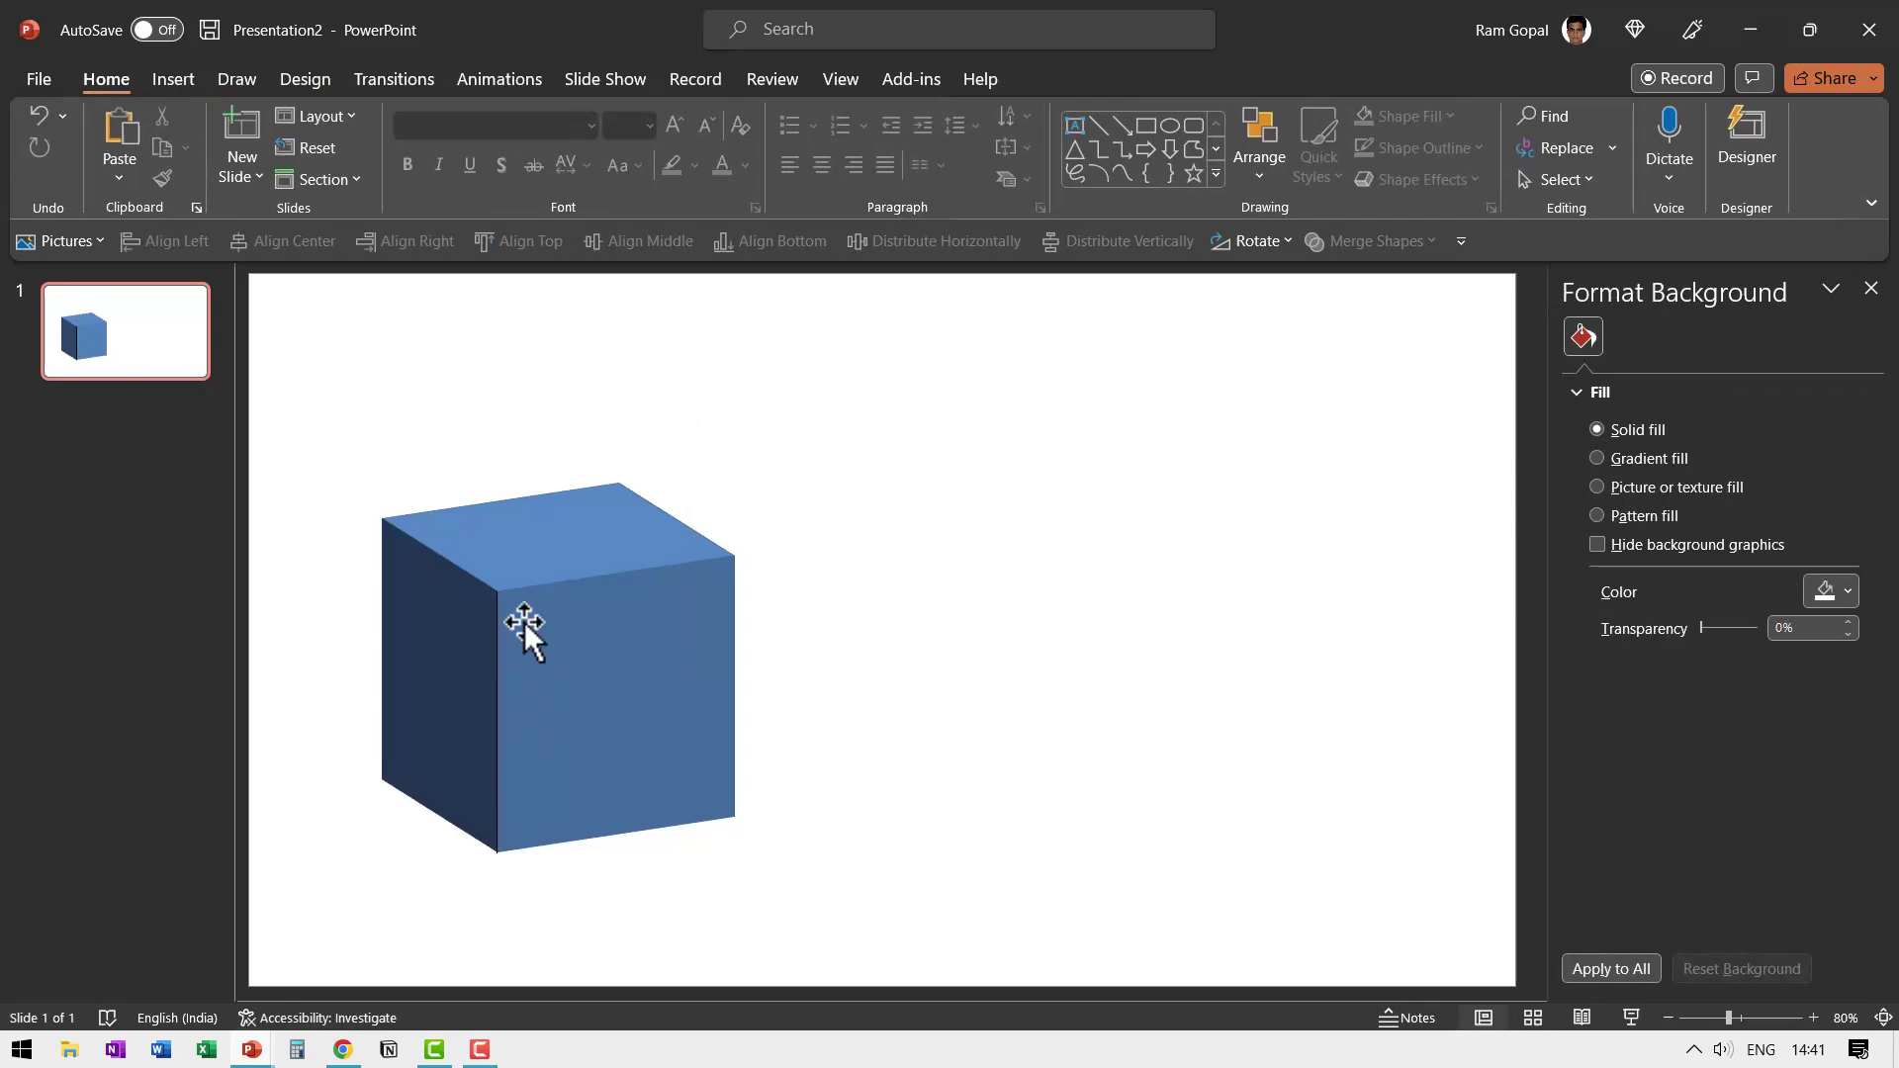
left_click(496, 621)
left_click(959, 631)
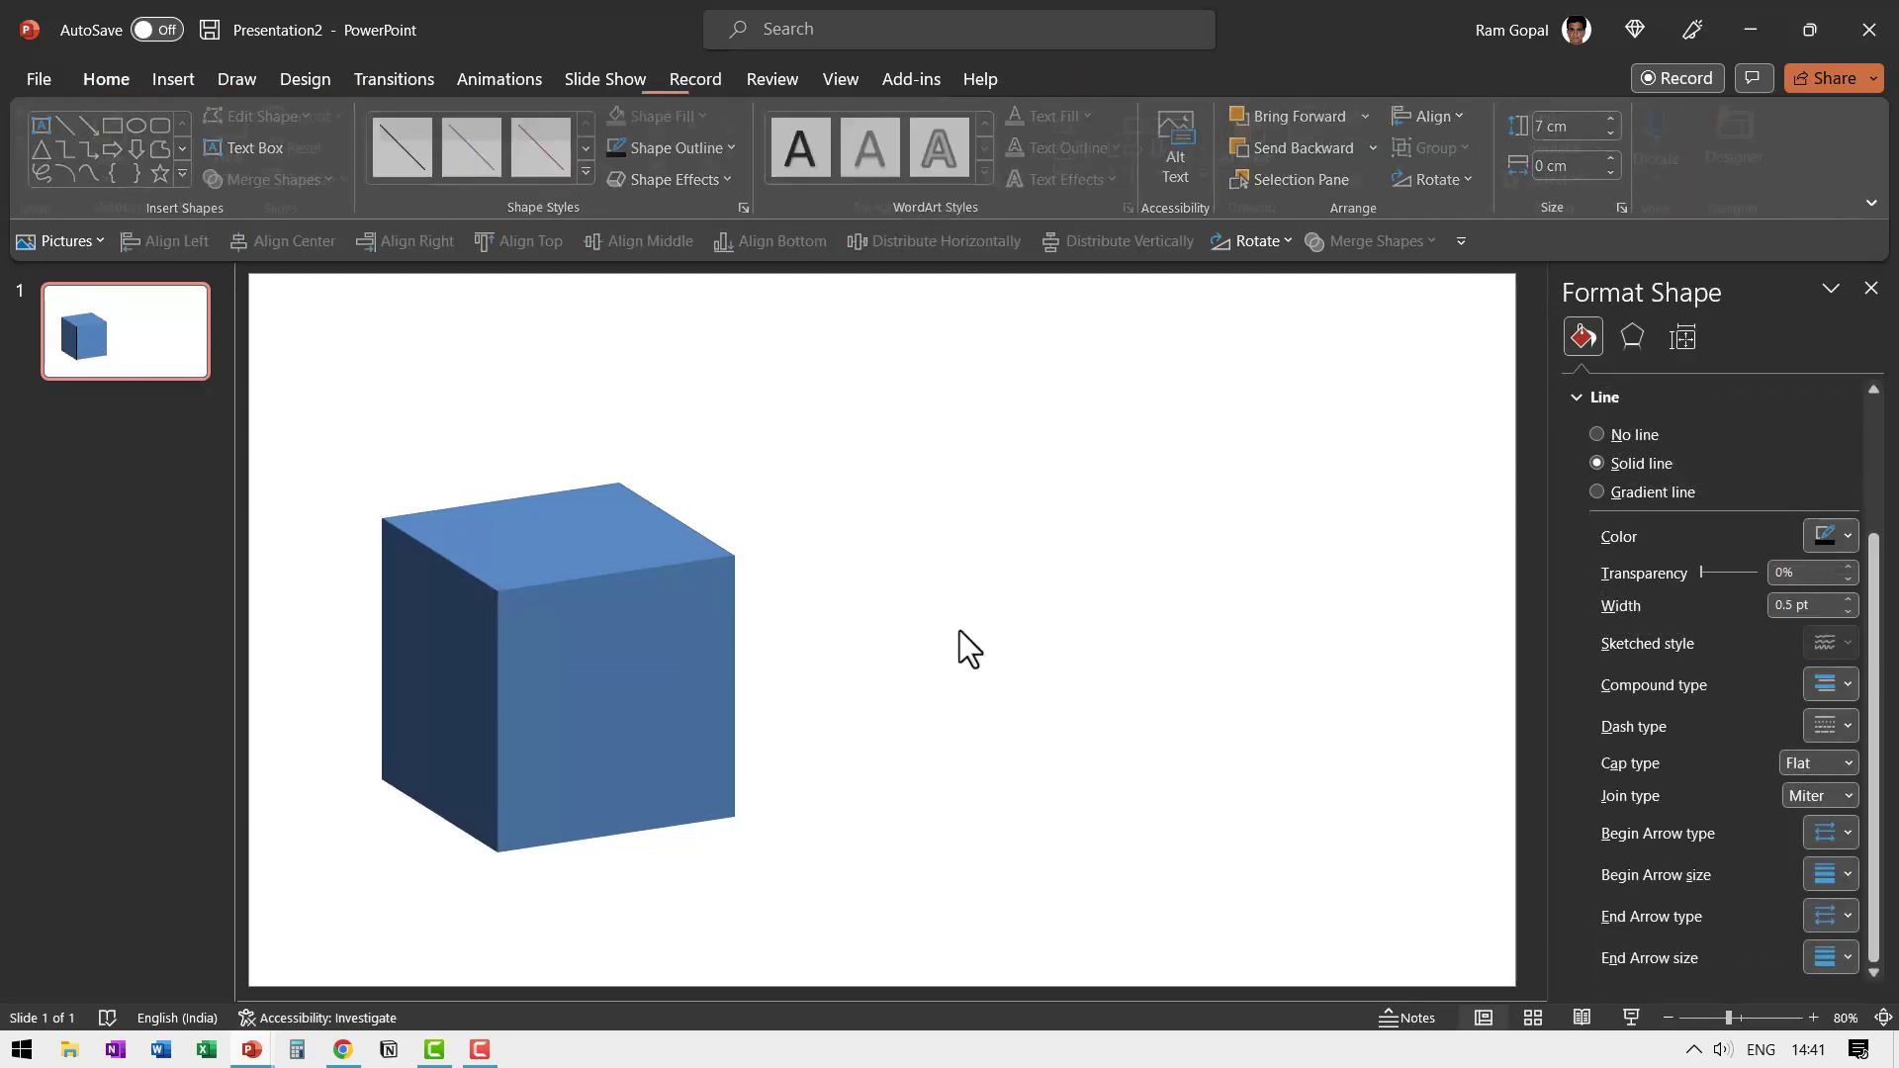
left_click(644, 631)
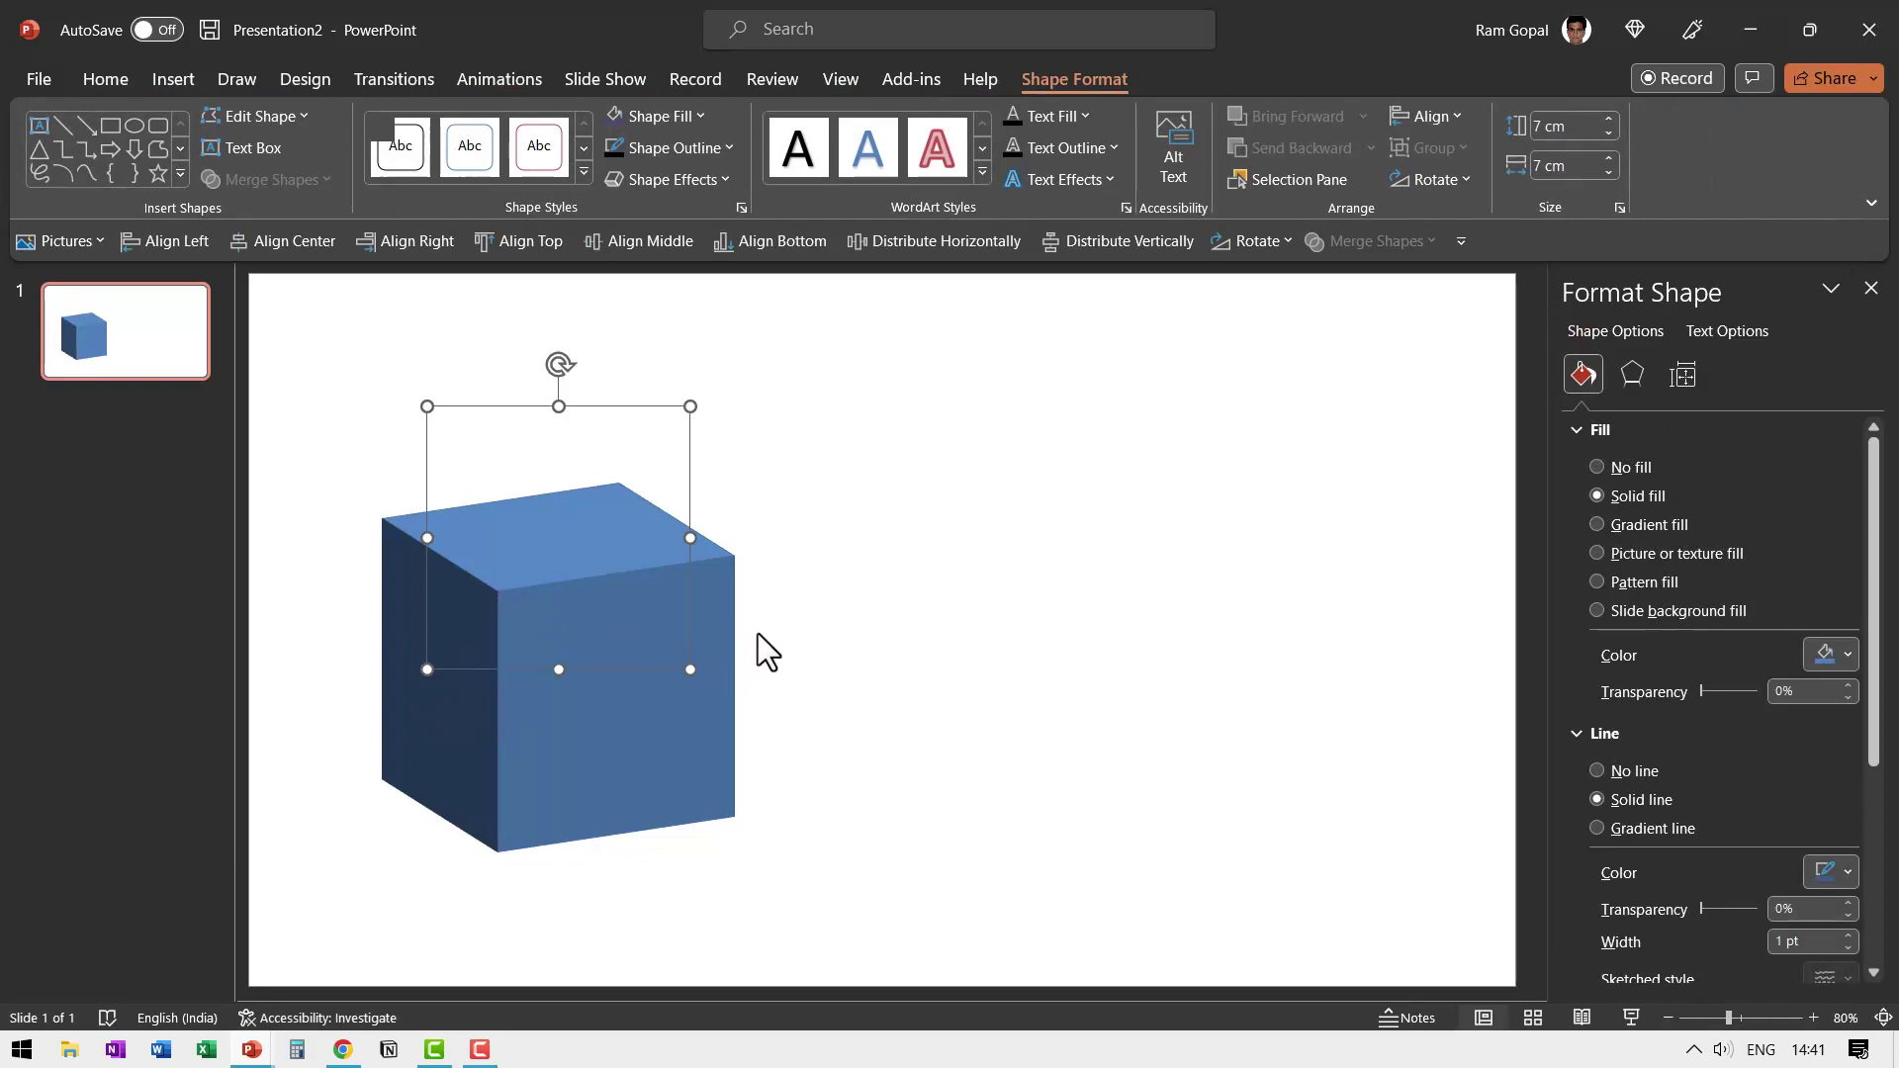
Duplicate the cube, move the copy to the right, and set its material to Wireframe.
key("ctrl+d")
left_click_drag(644, 636, 1161, 622)
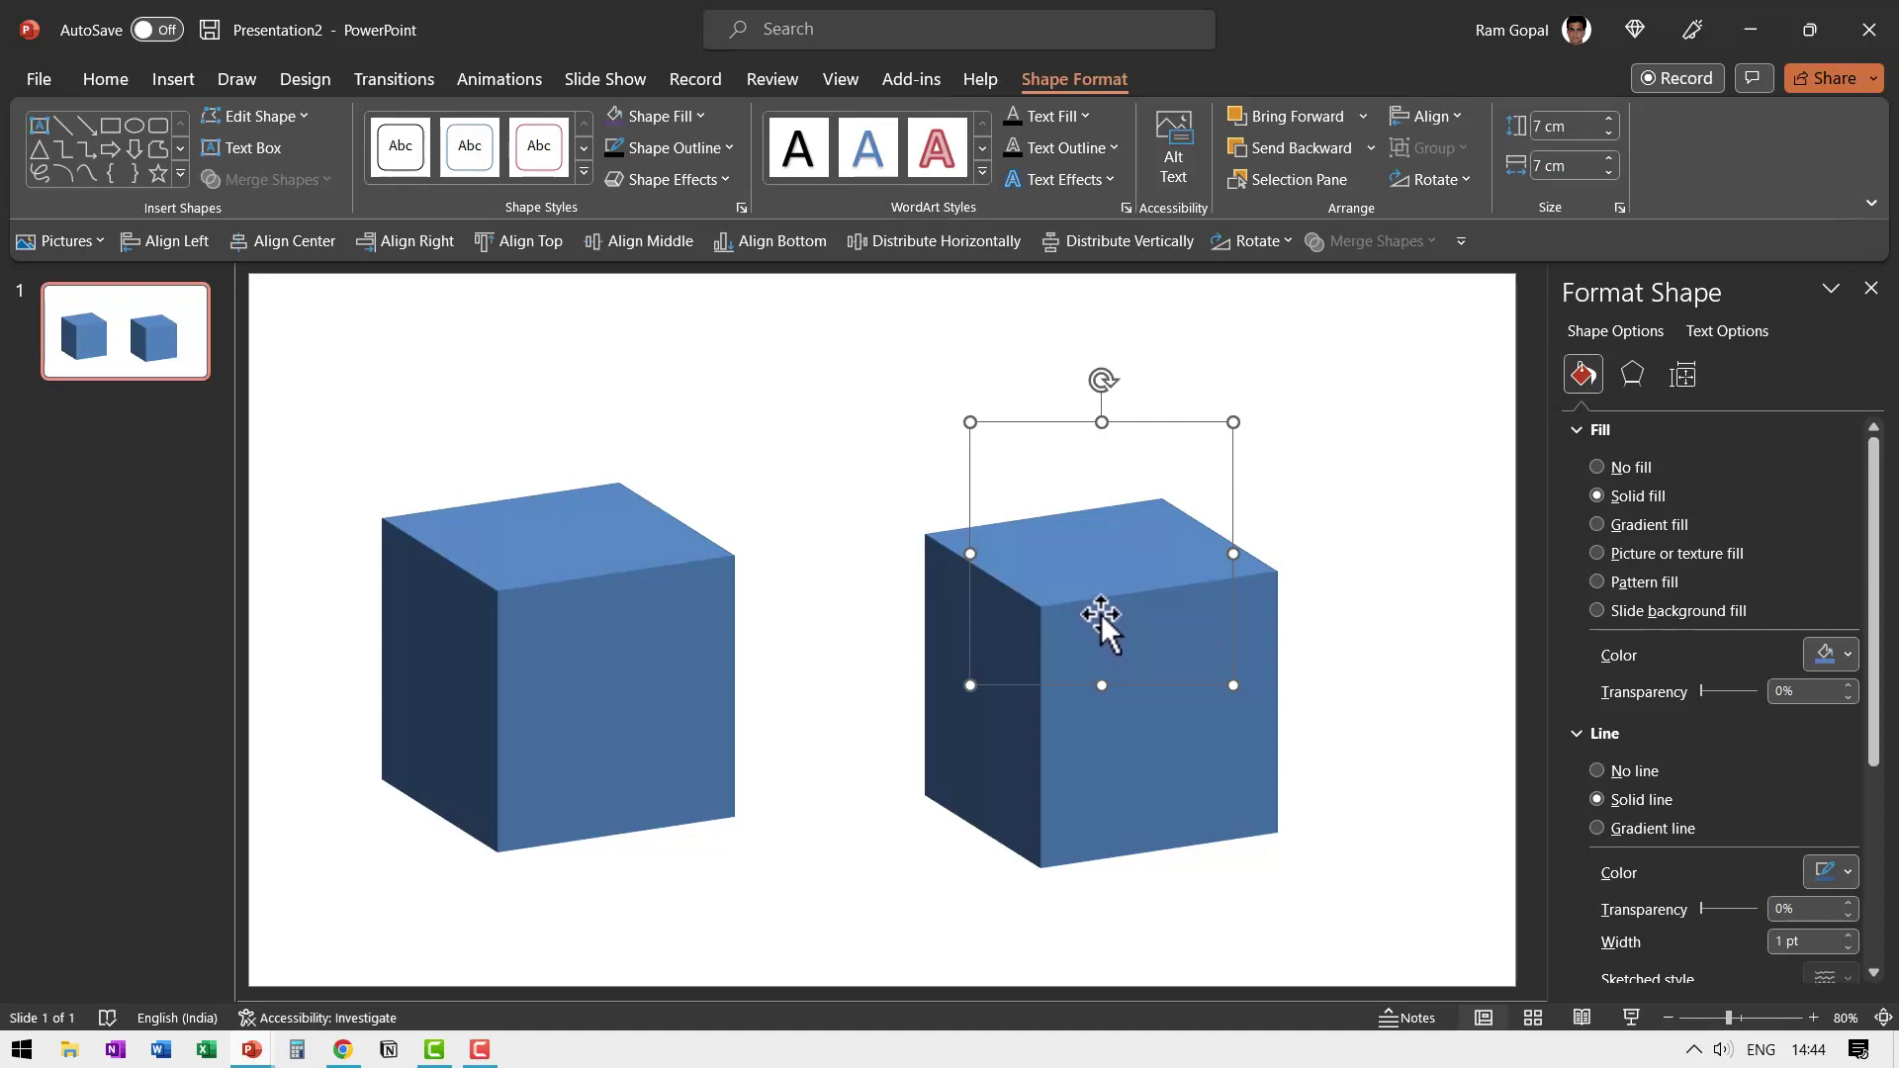
left_click(1632, 374)
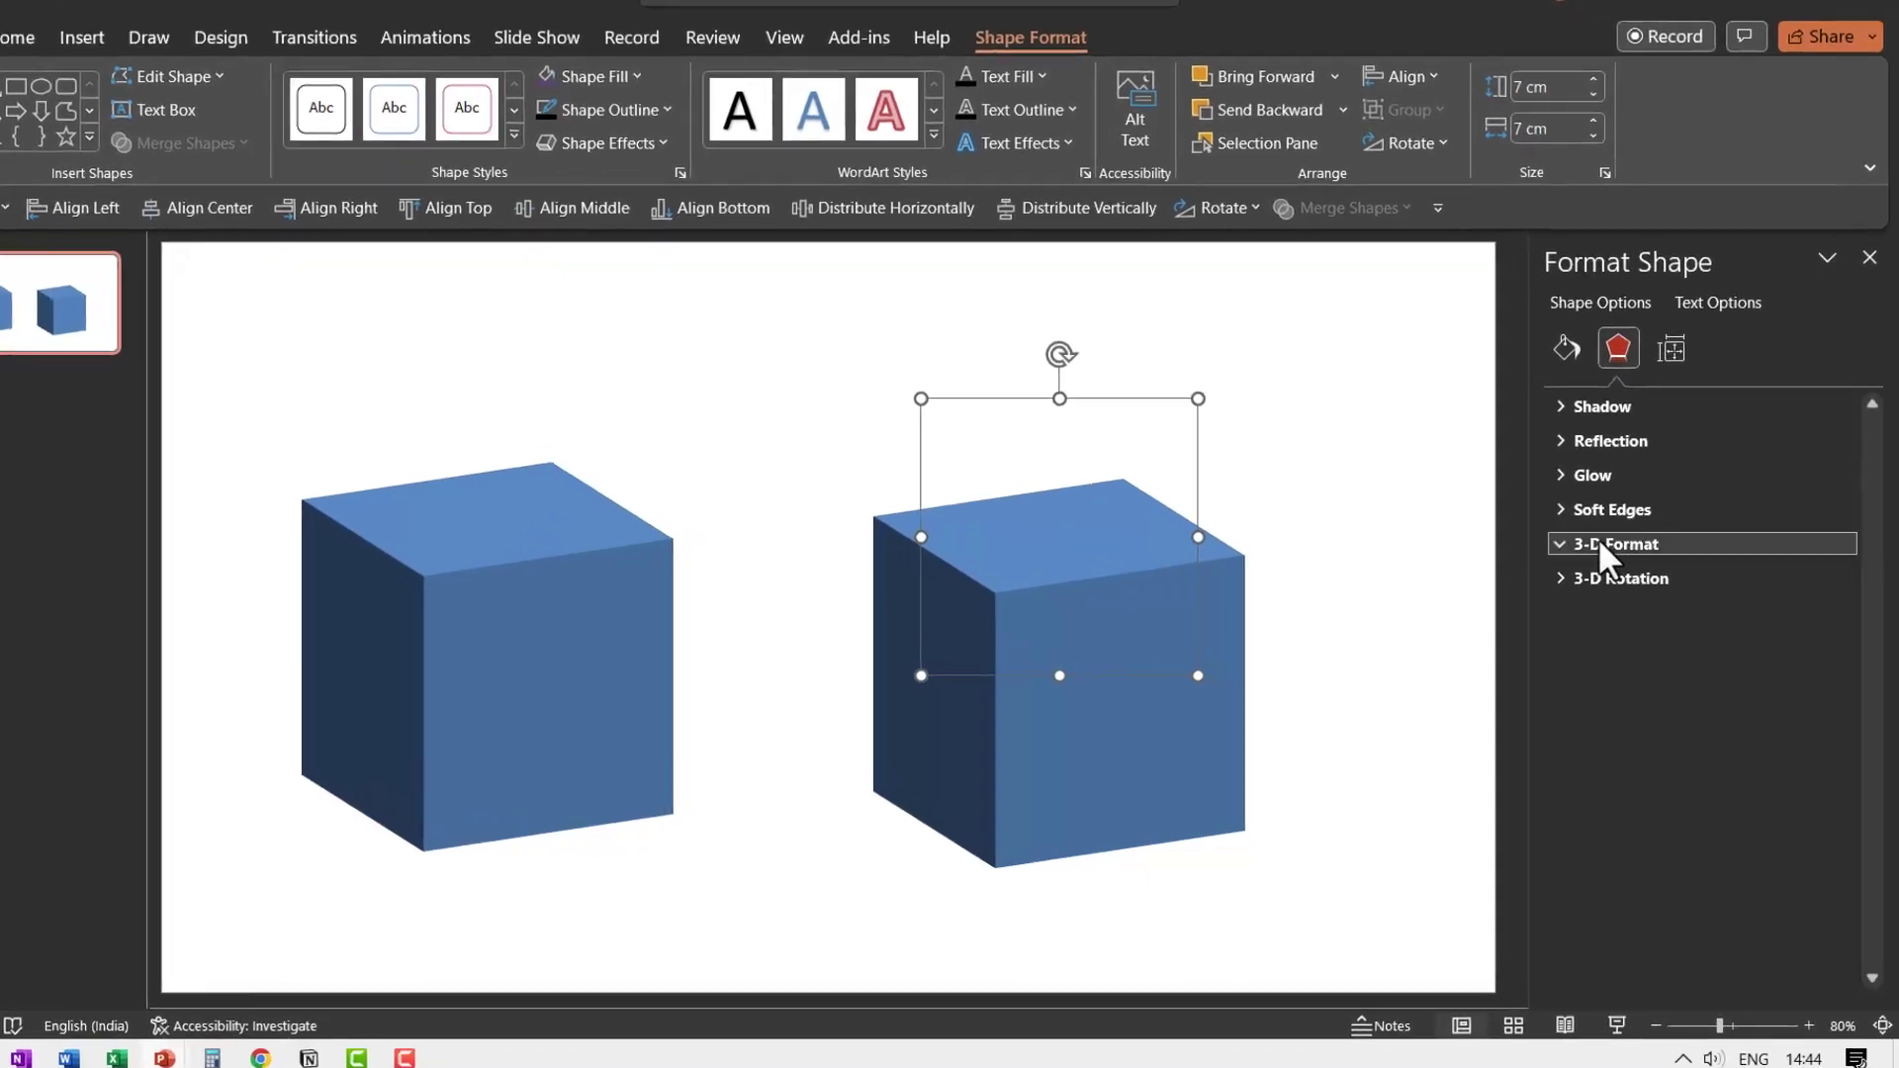
left_click(1613, 555)
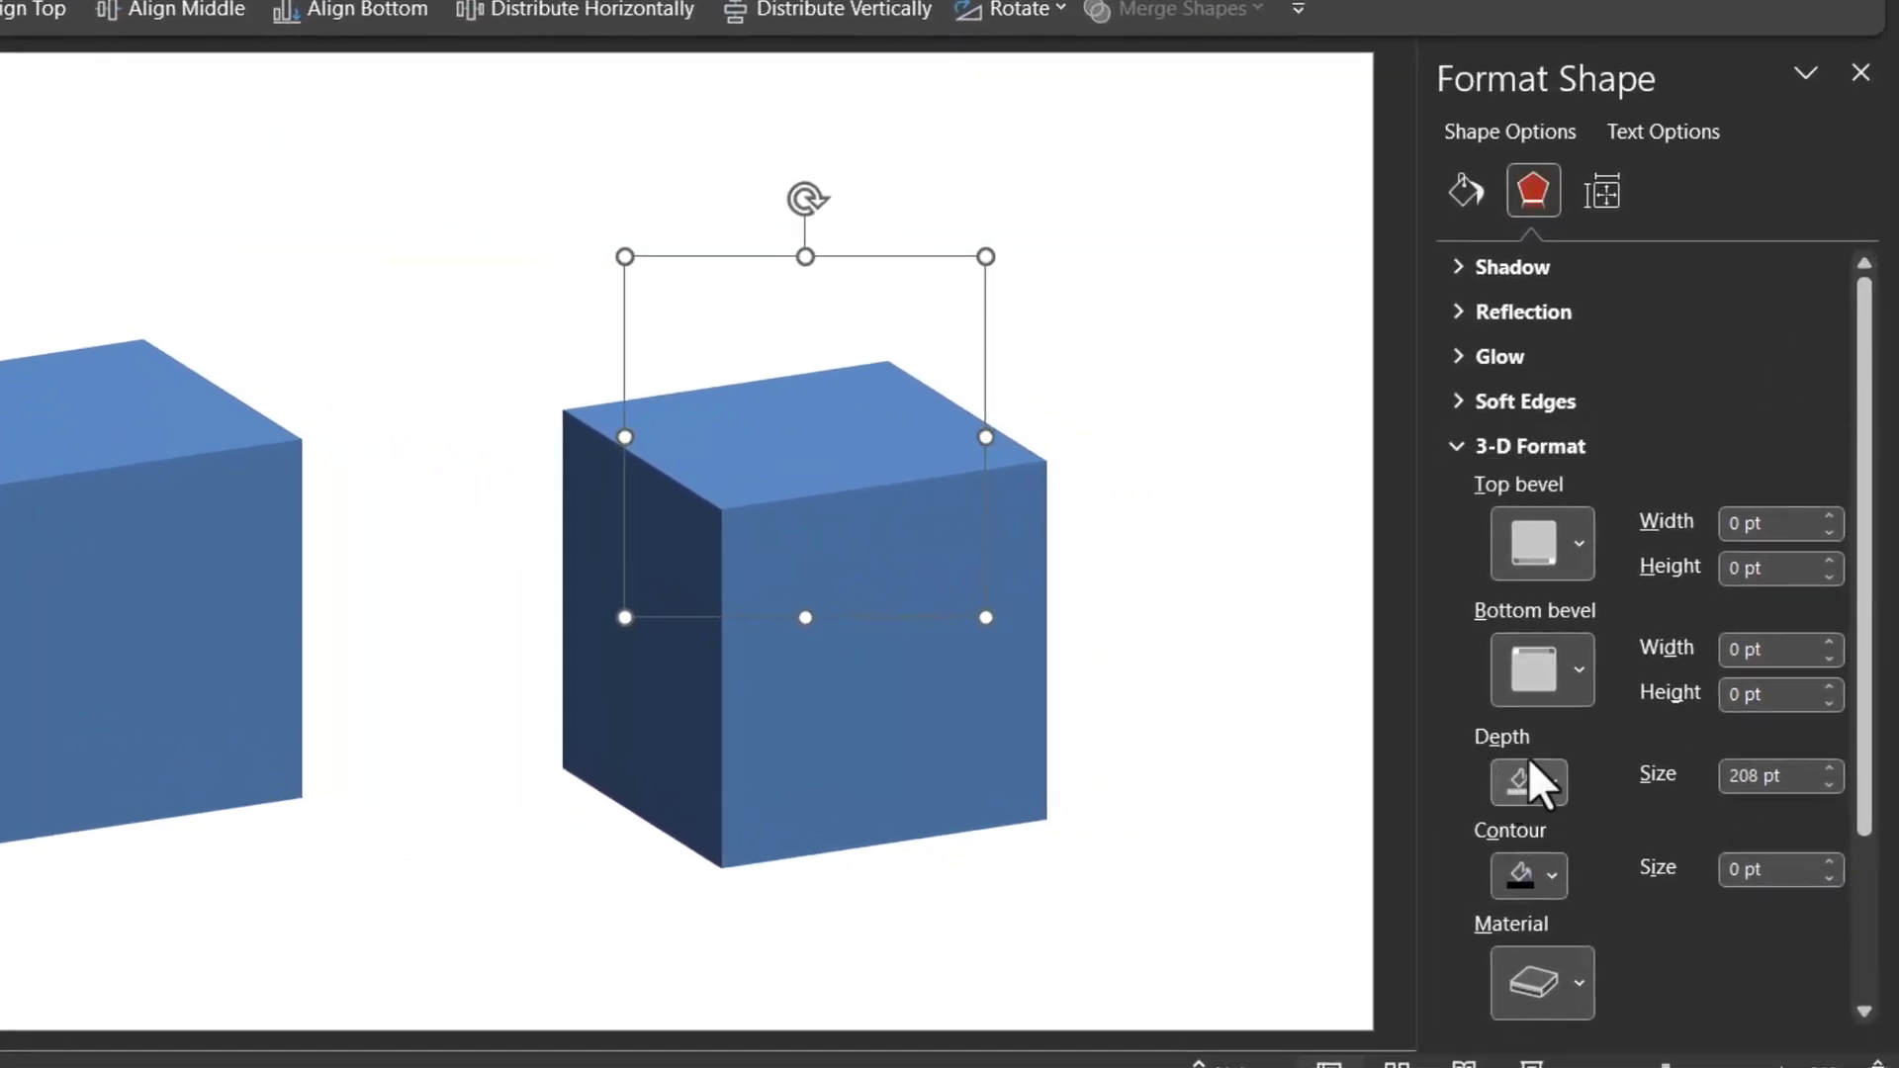
scroll(1533, 742, "down", 3)
left_click(1533, 762)
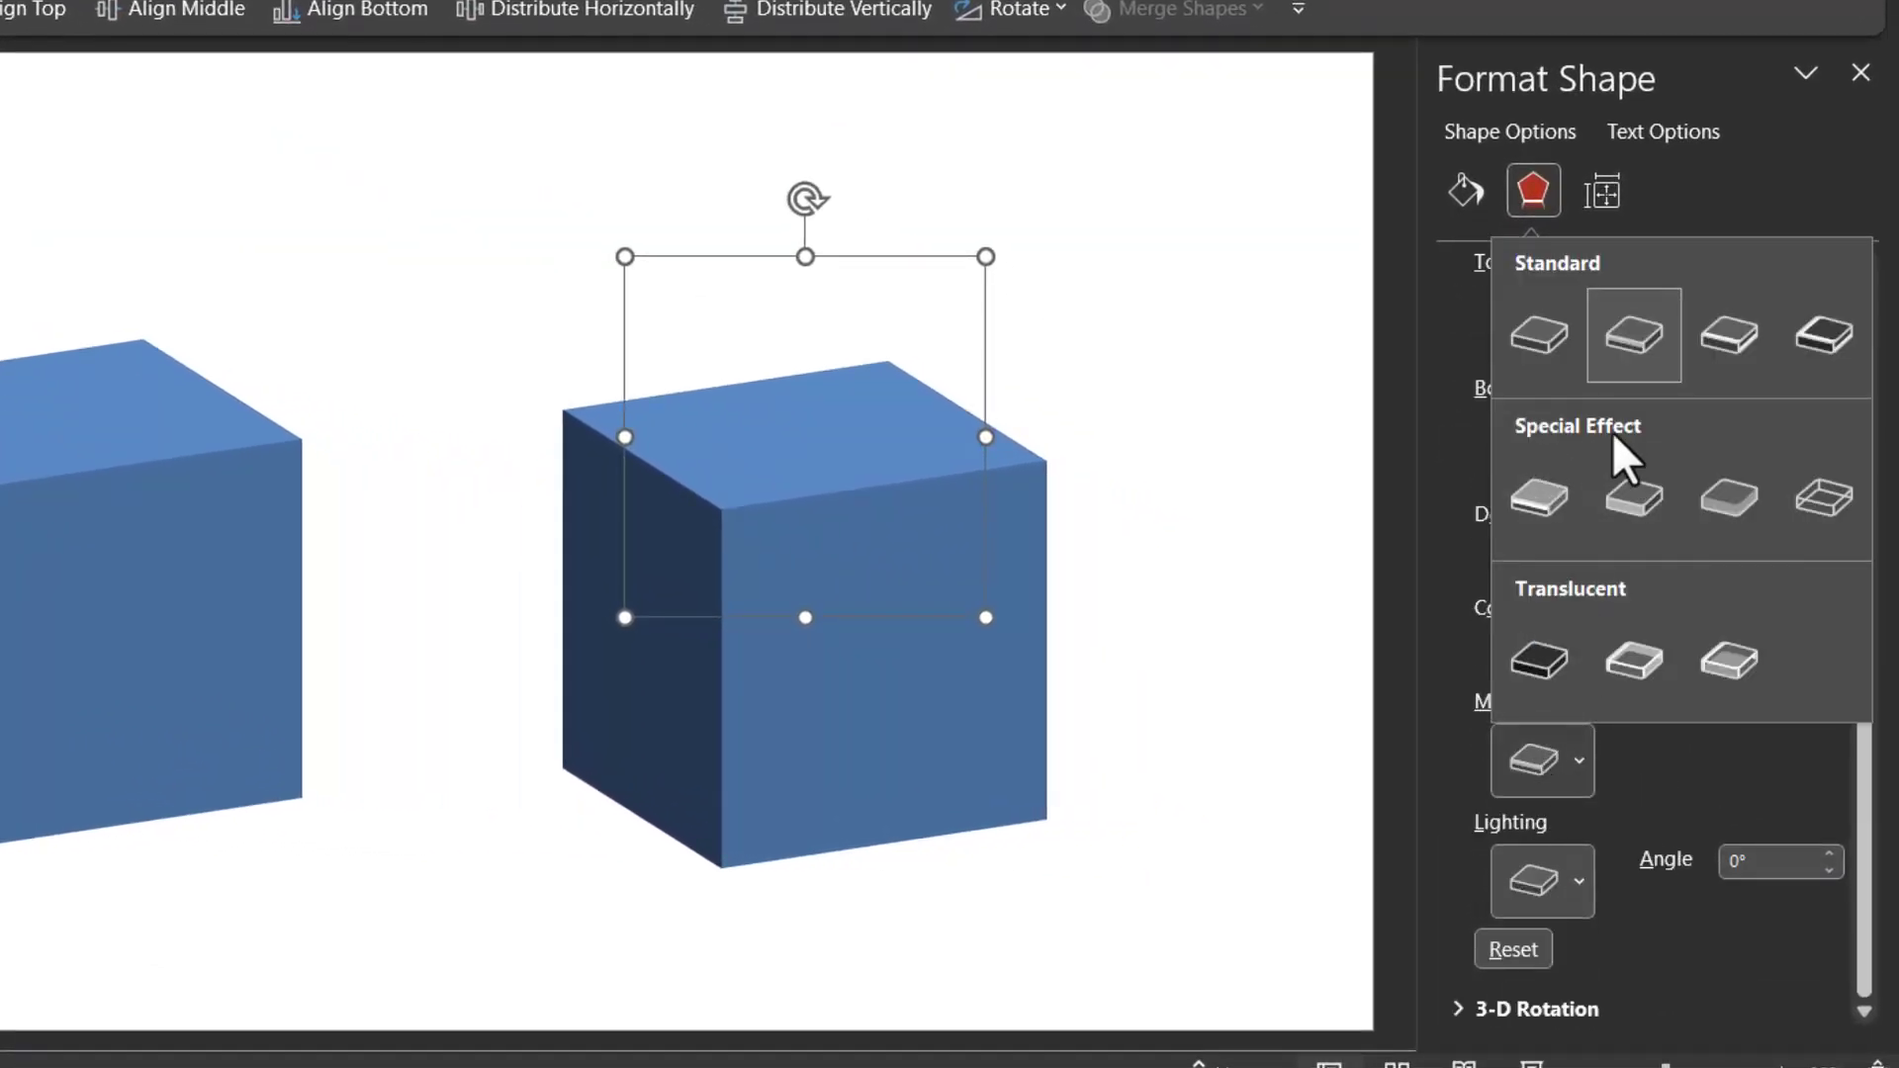
left_click(1826, 502)
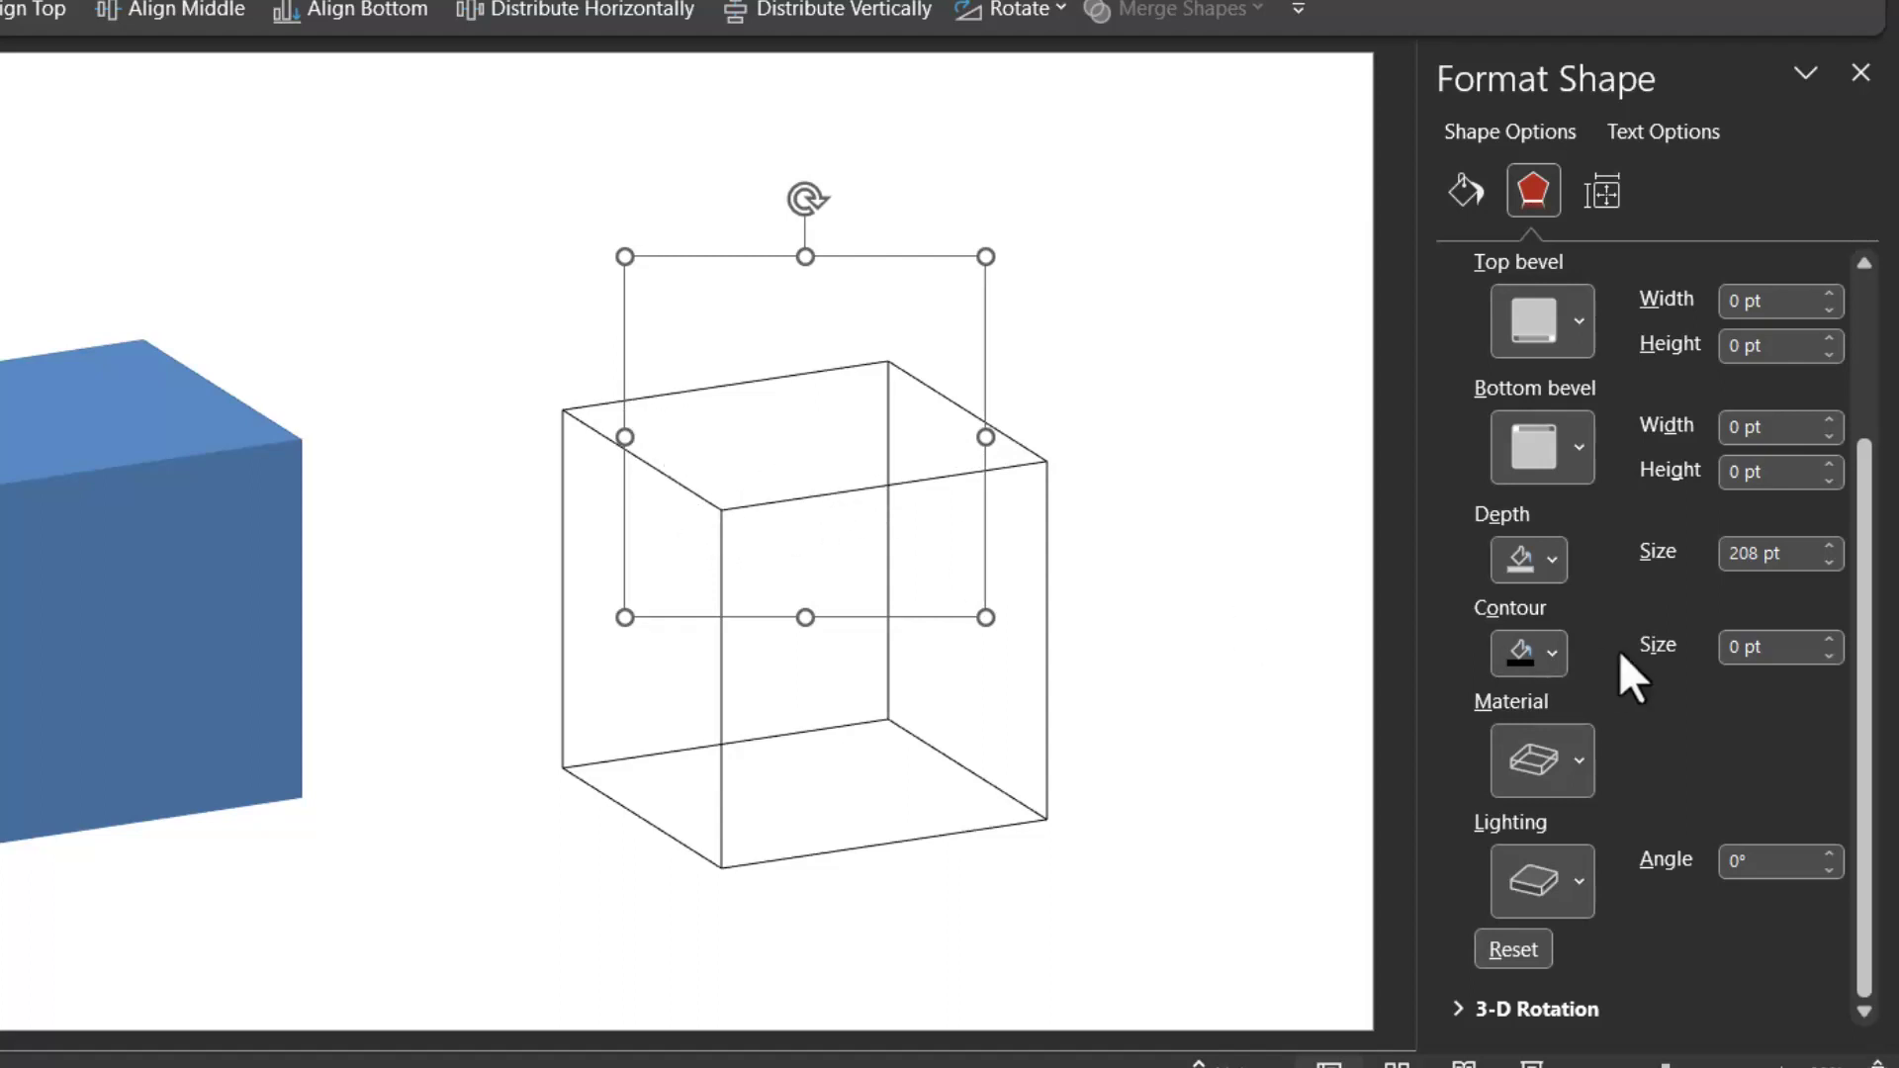
Set the wireframe copy's contour size to 3 pt.
left_click(1746, 647)
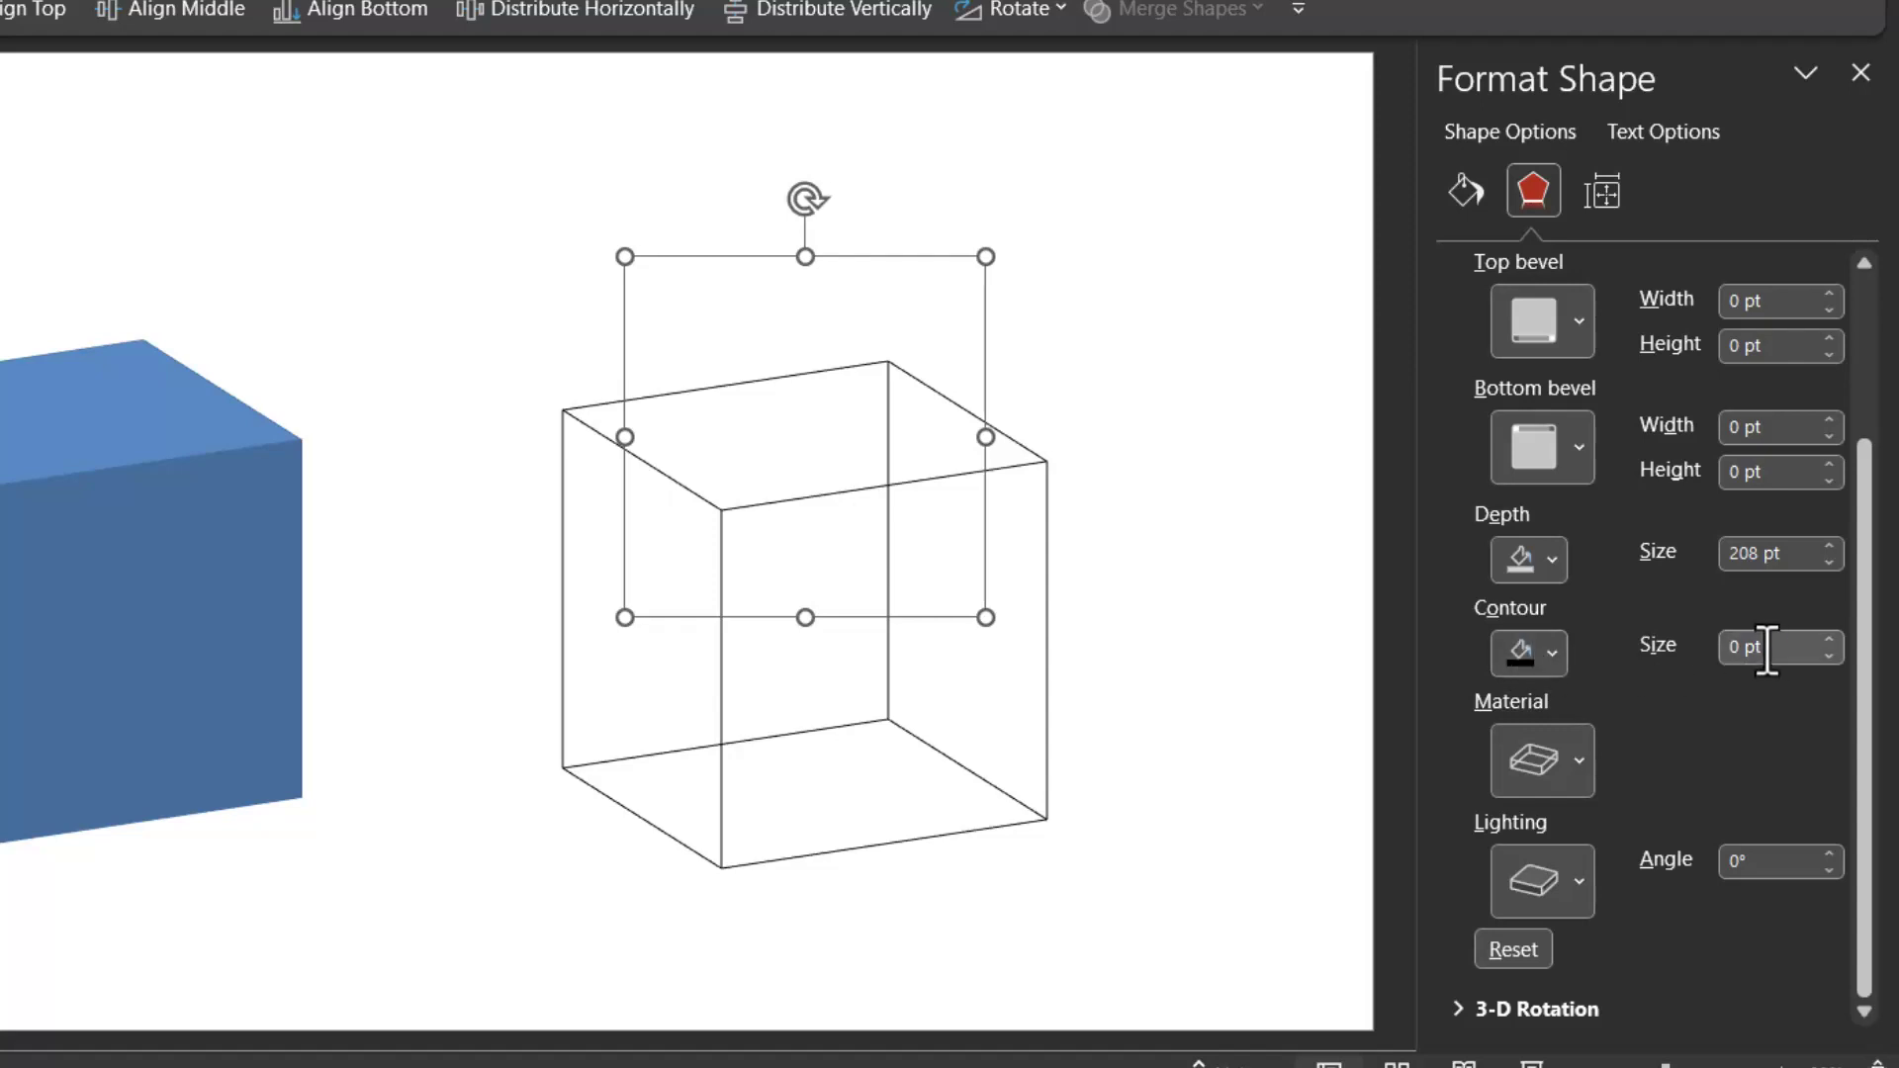
type("3")
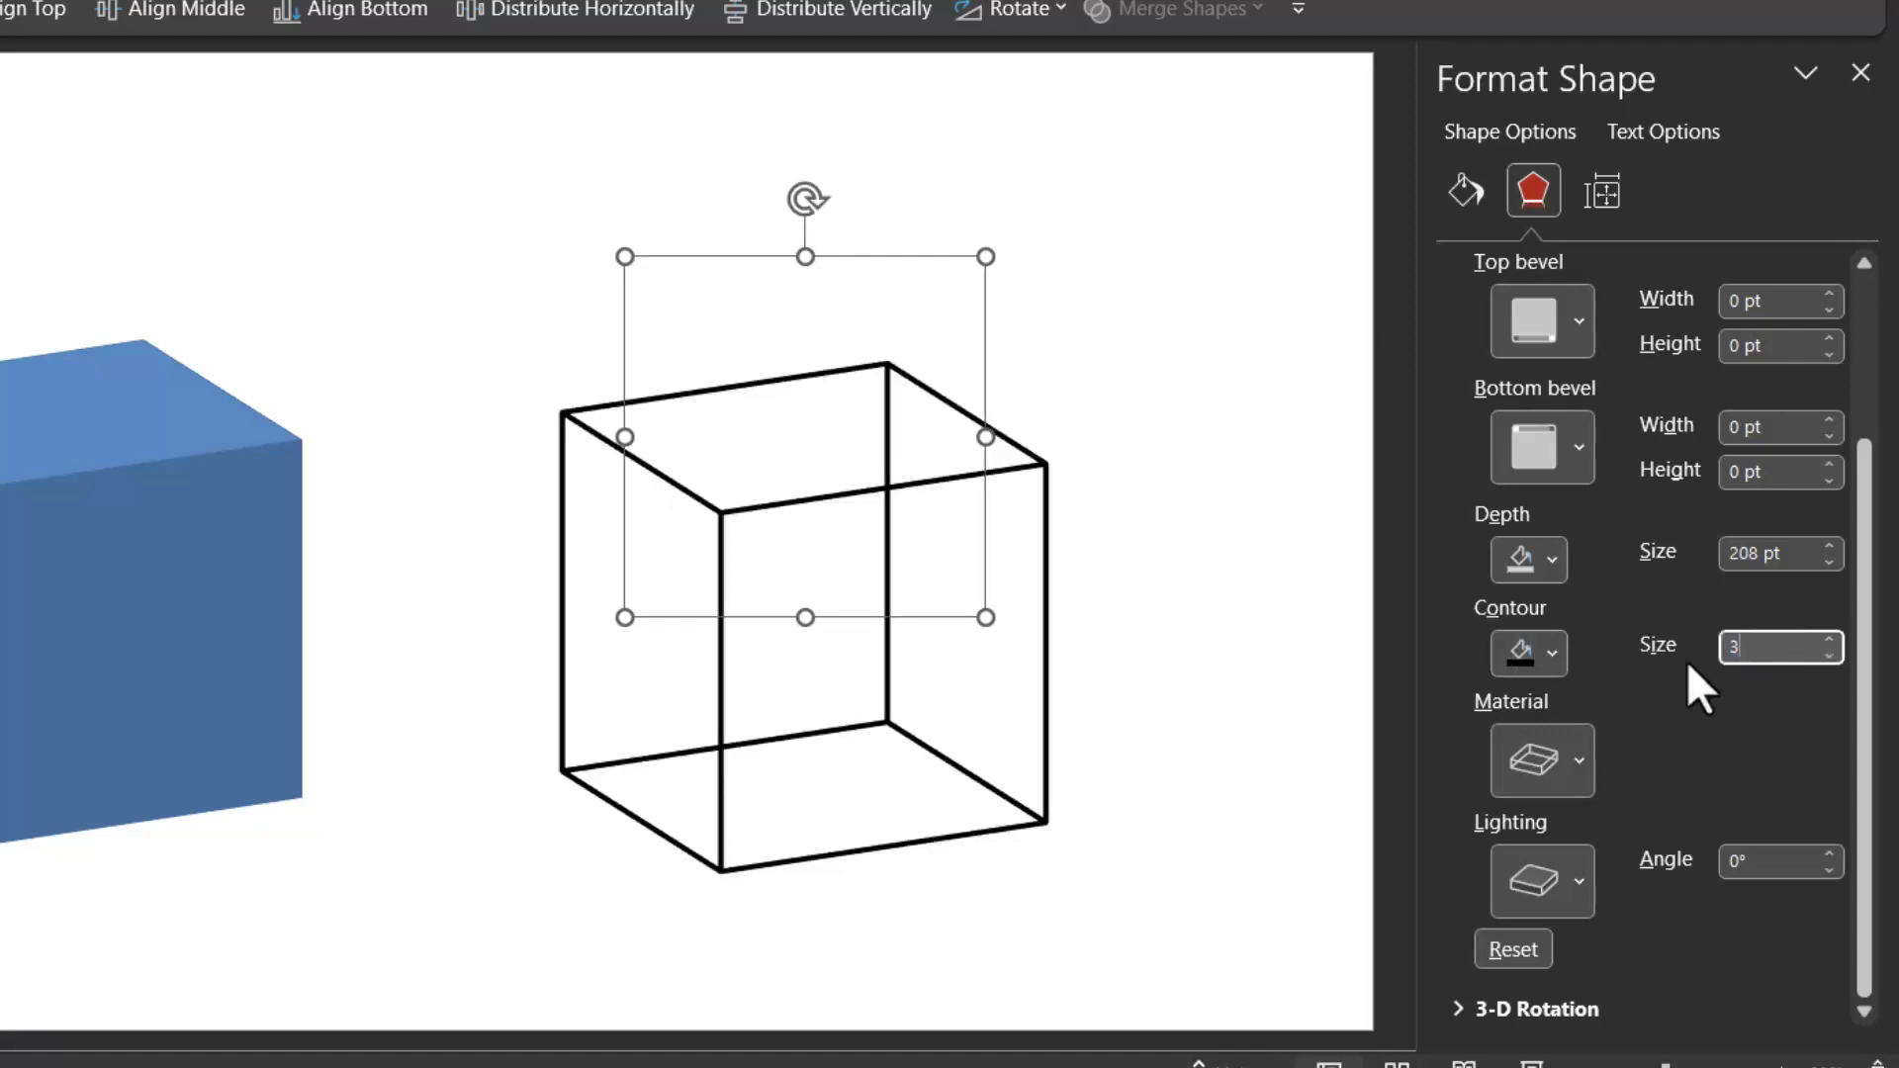
key("Return")
left_click(1193, 514)
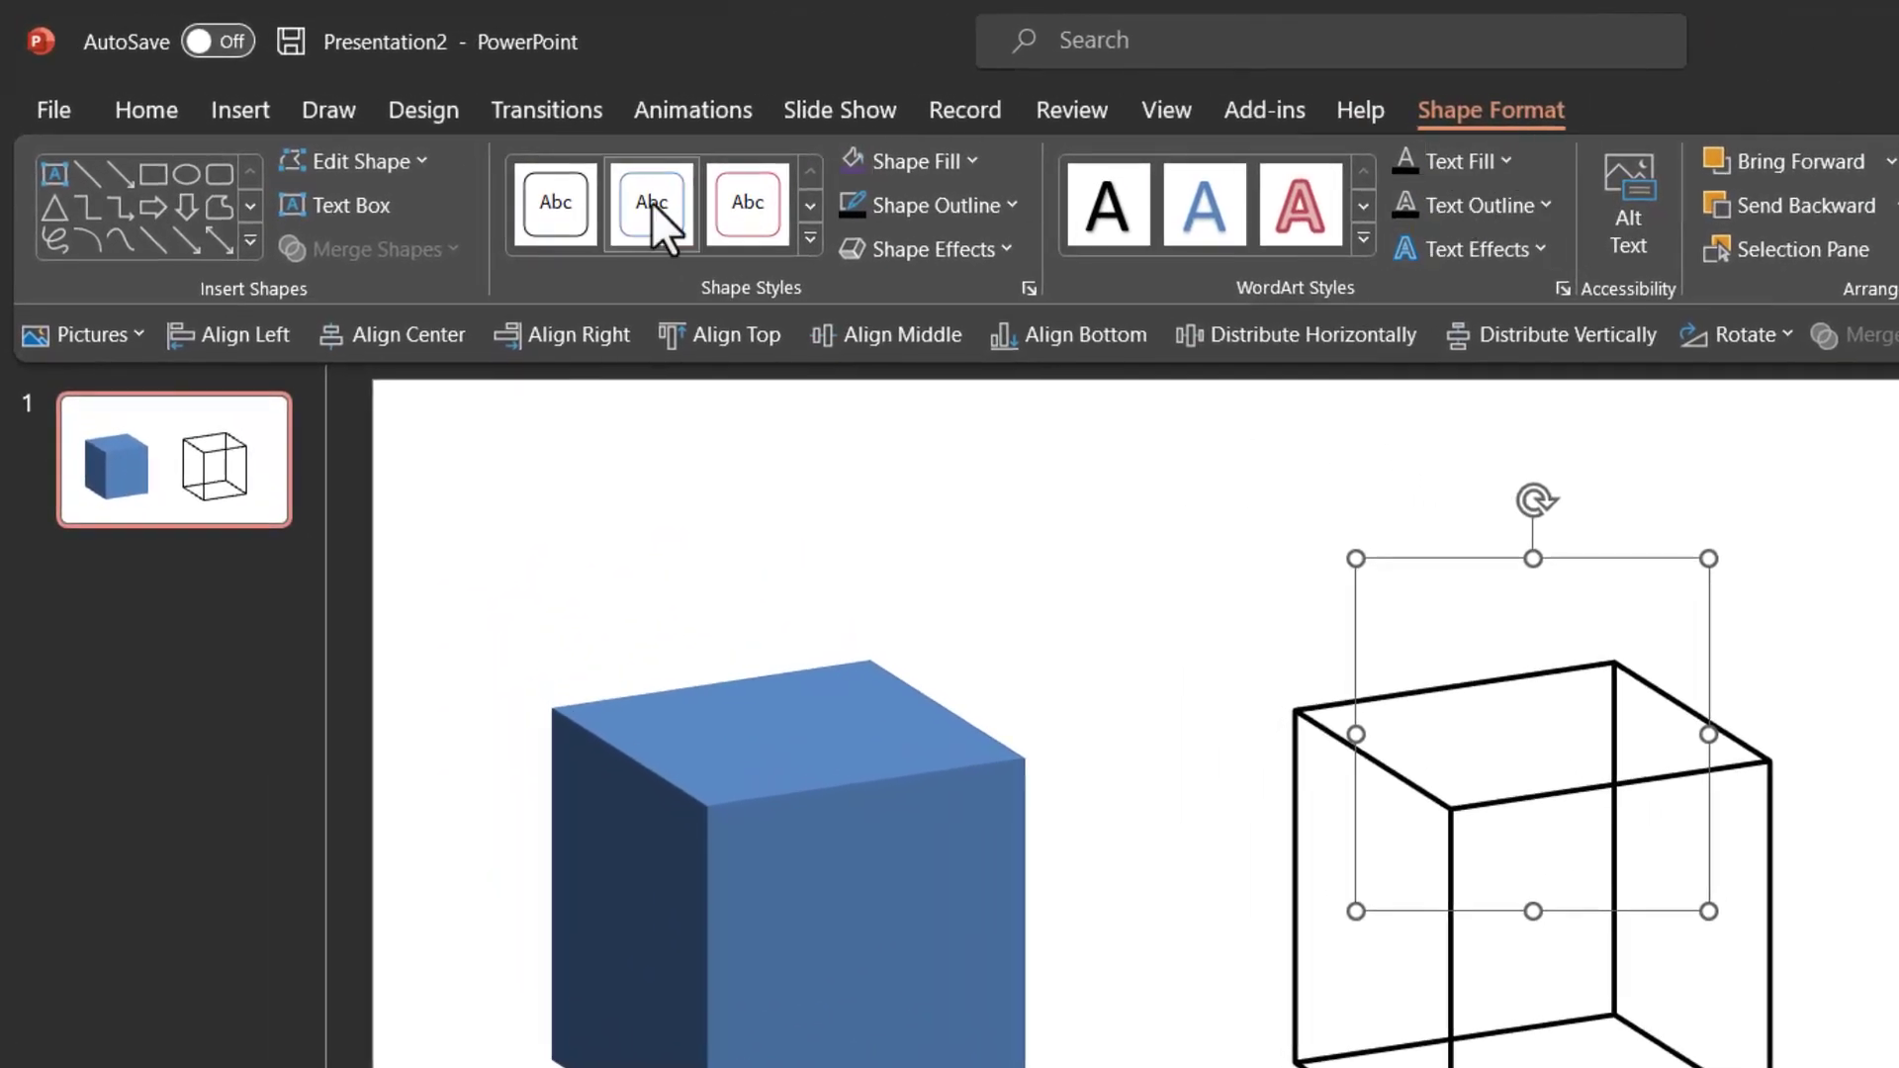
Change the wireframe cube's base shape to a pentagon.
left_click(418, 163)
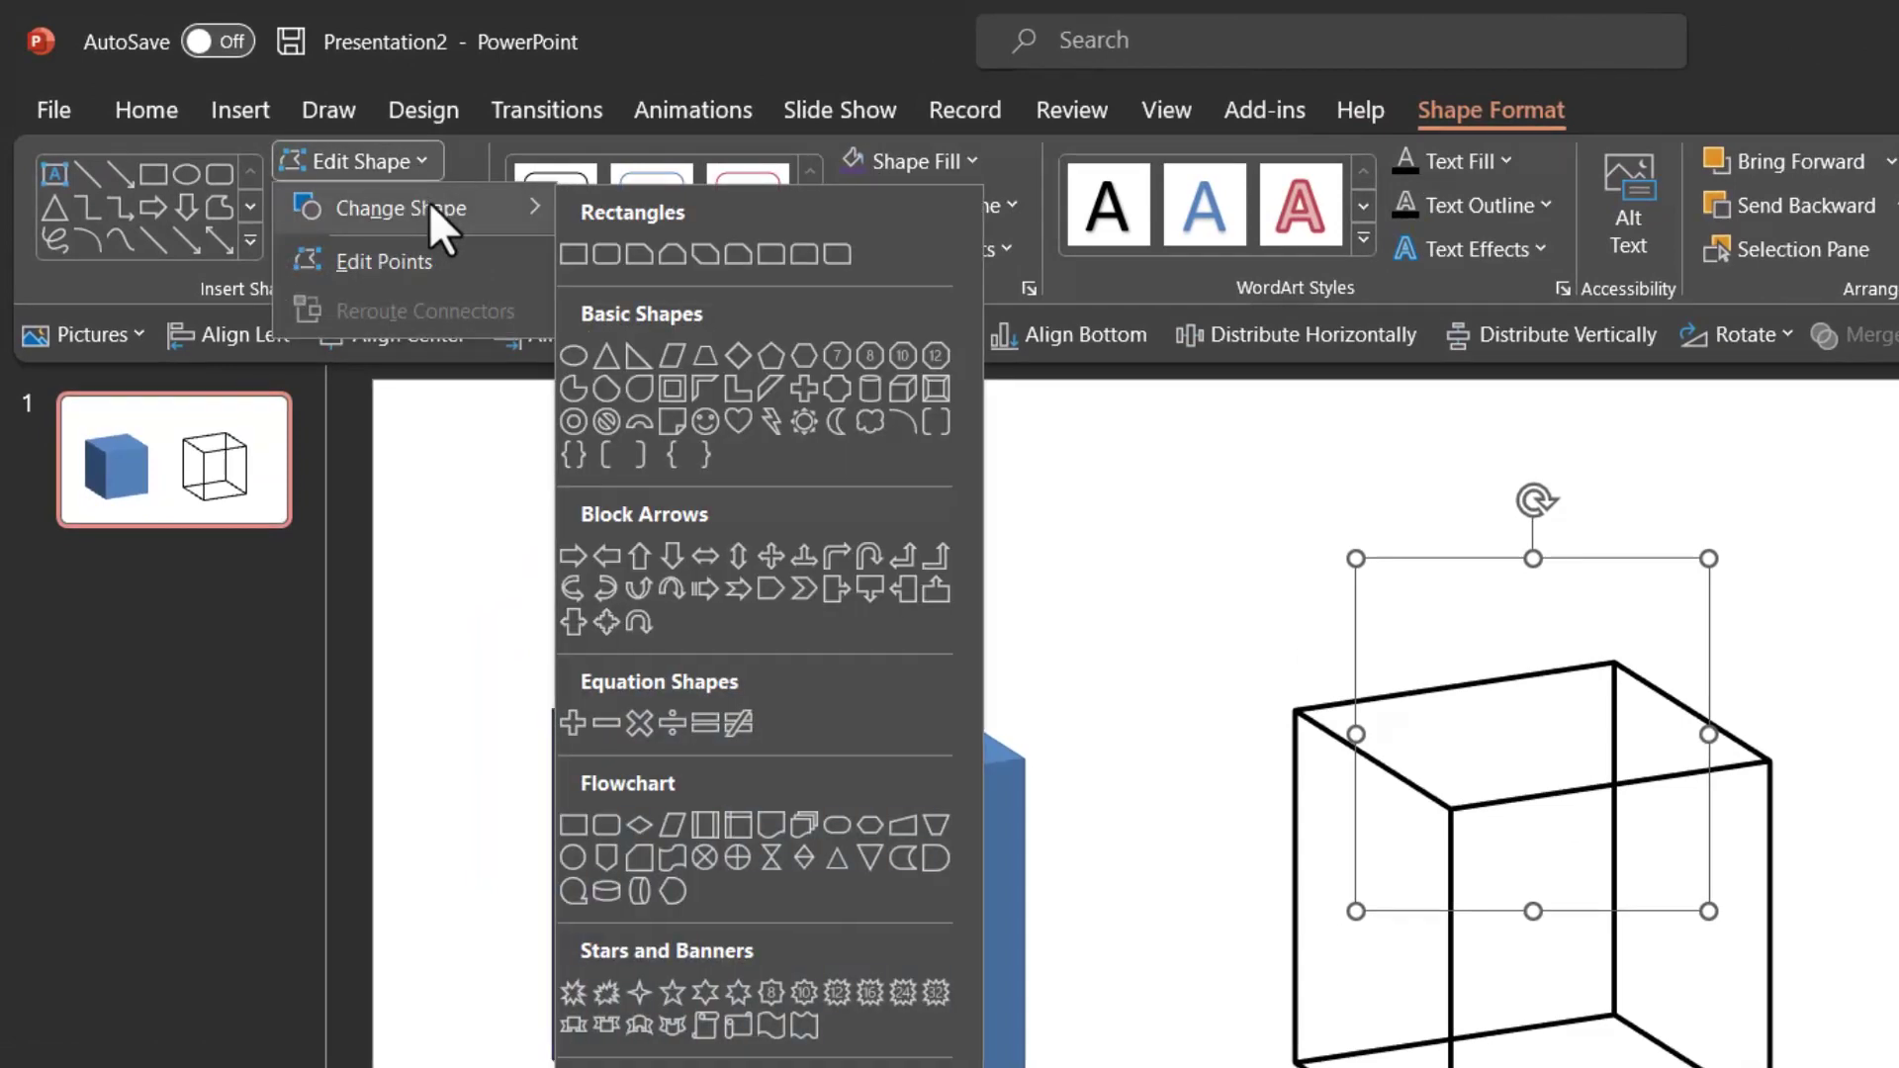
left_click(709, 358)
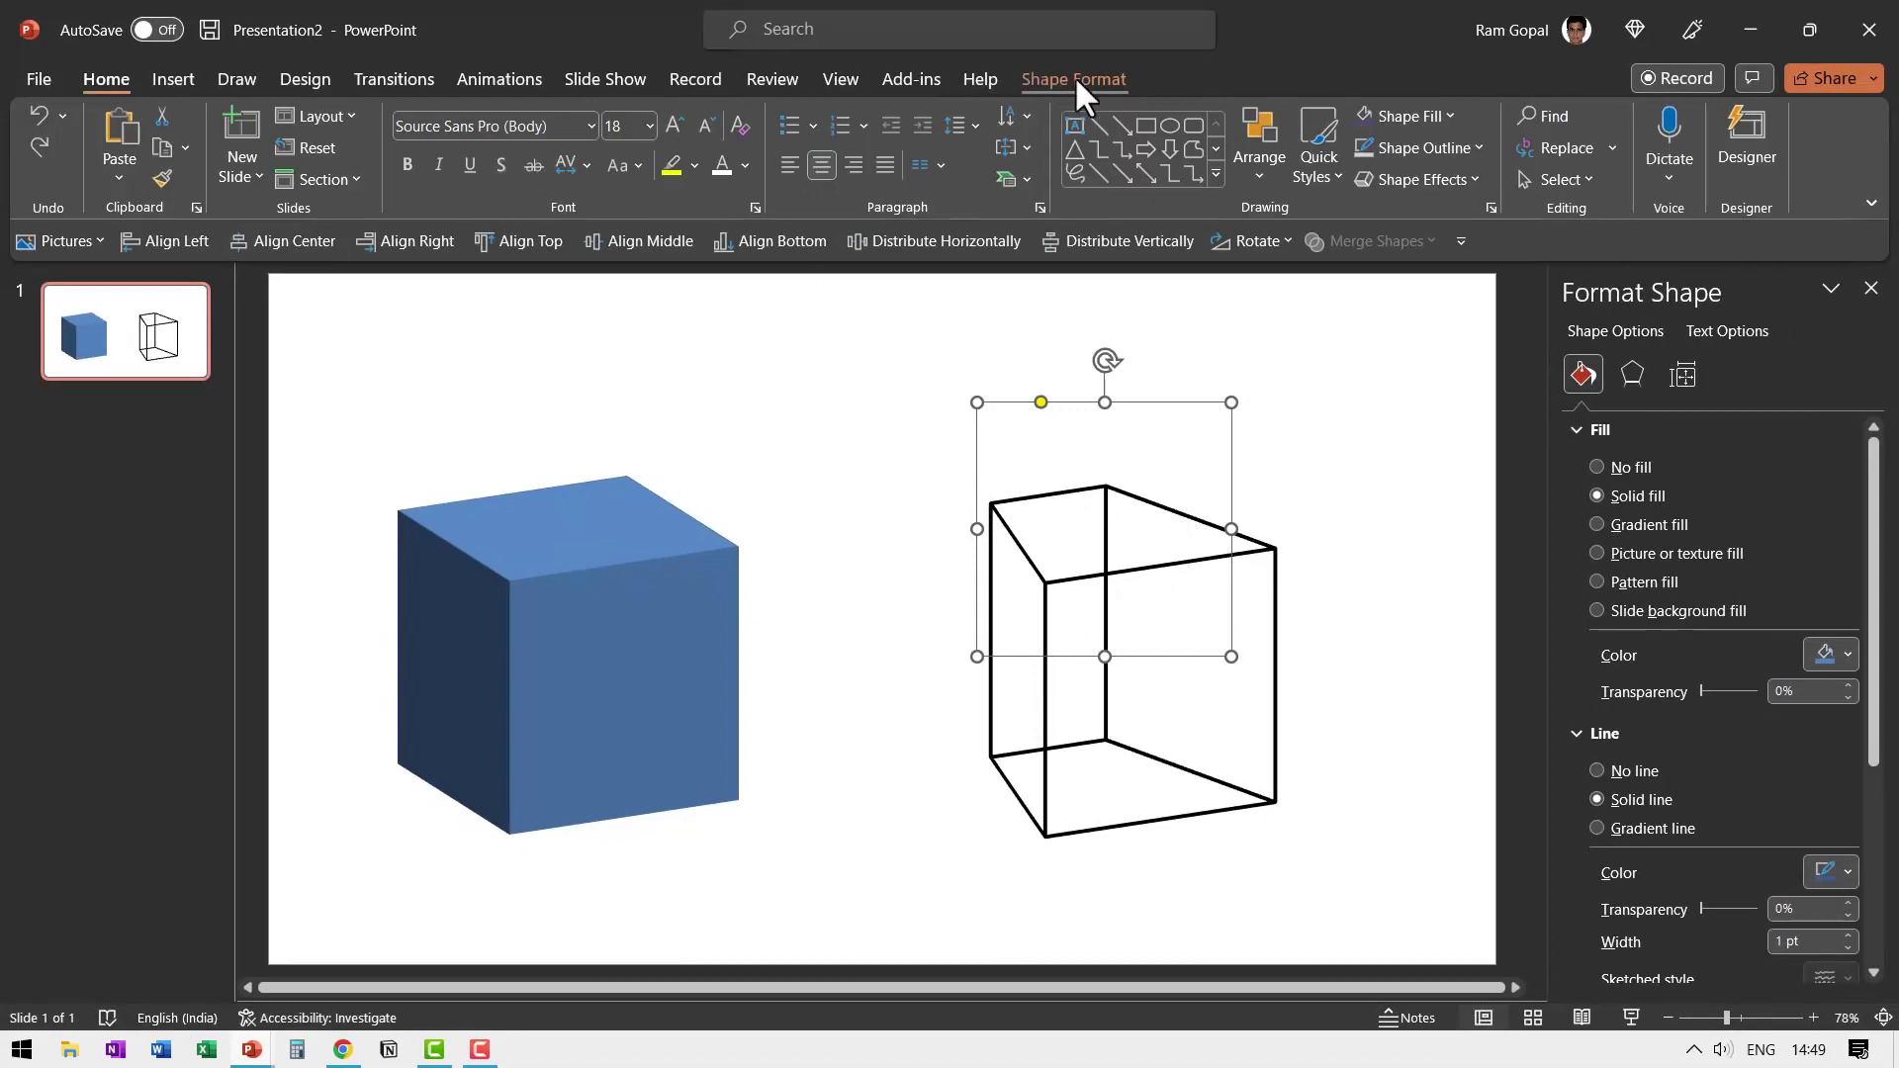
left_click(1098, 82)
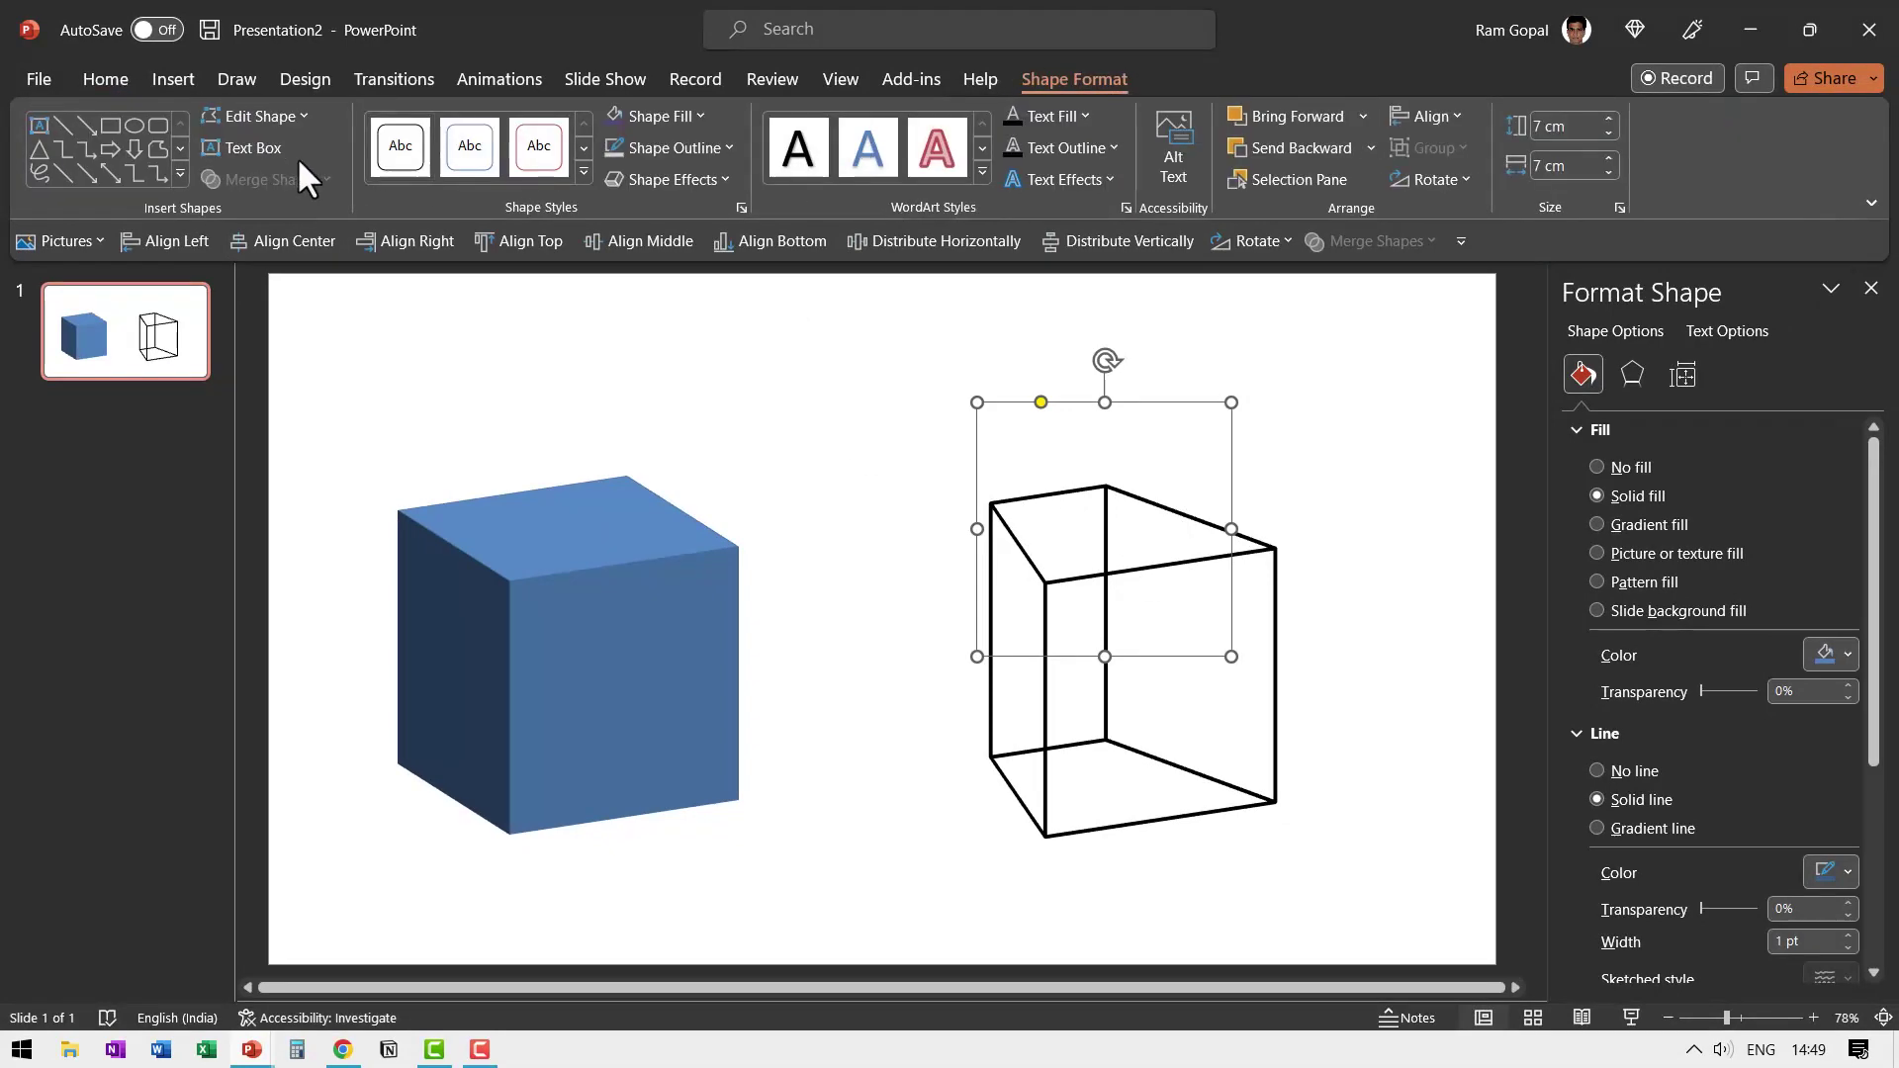
left_click(289, 113)
mouse_move(297, 143)
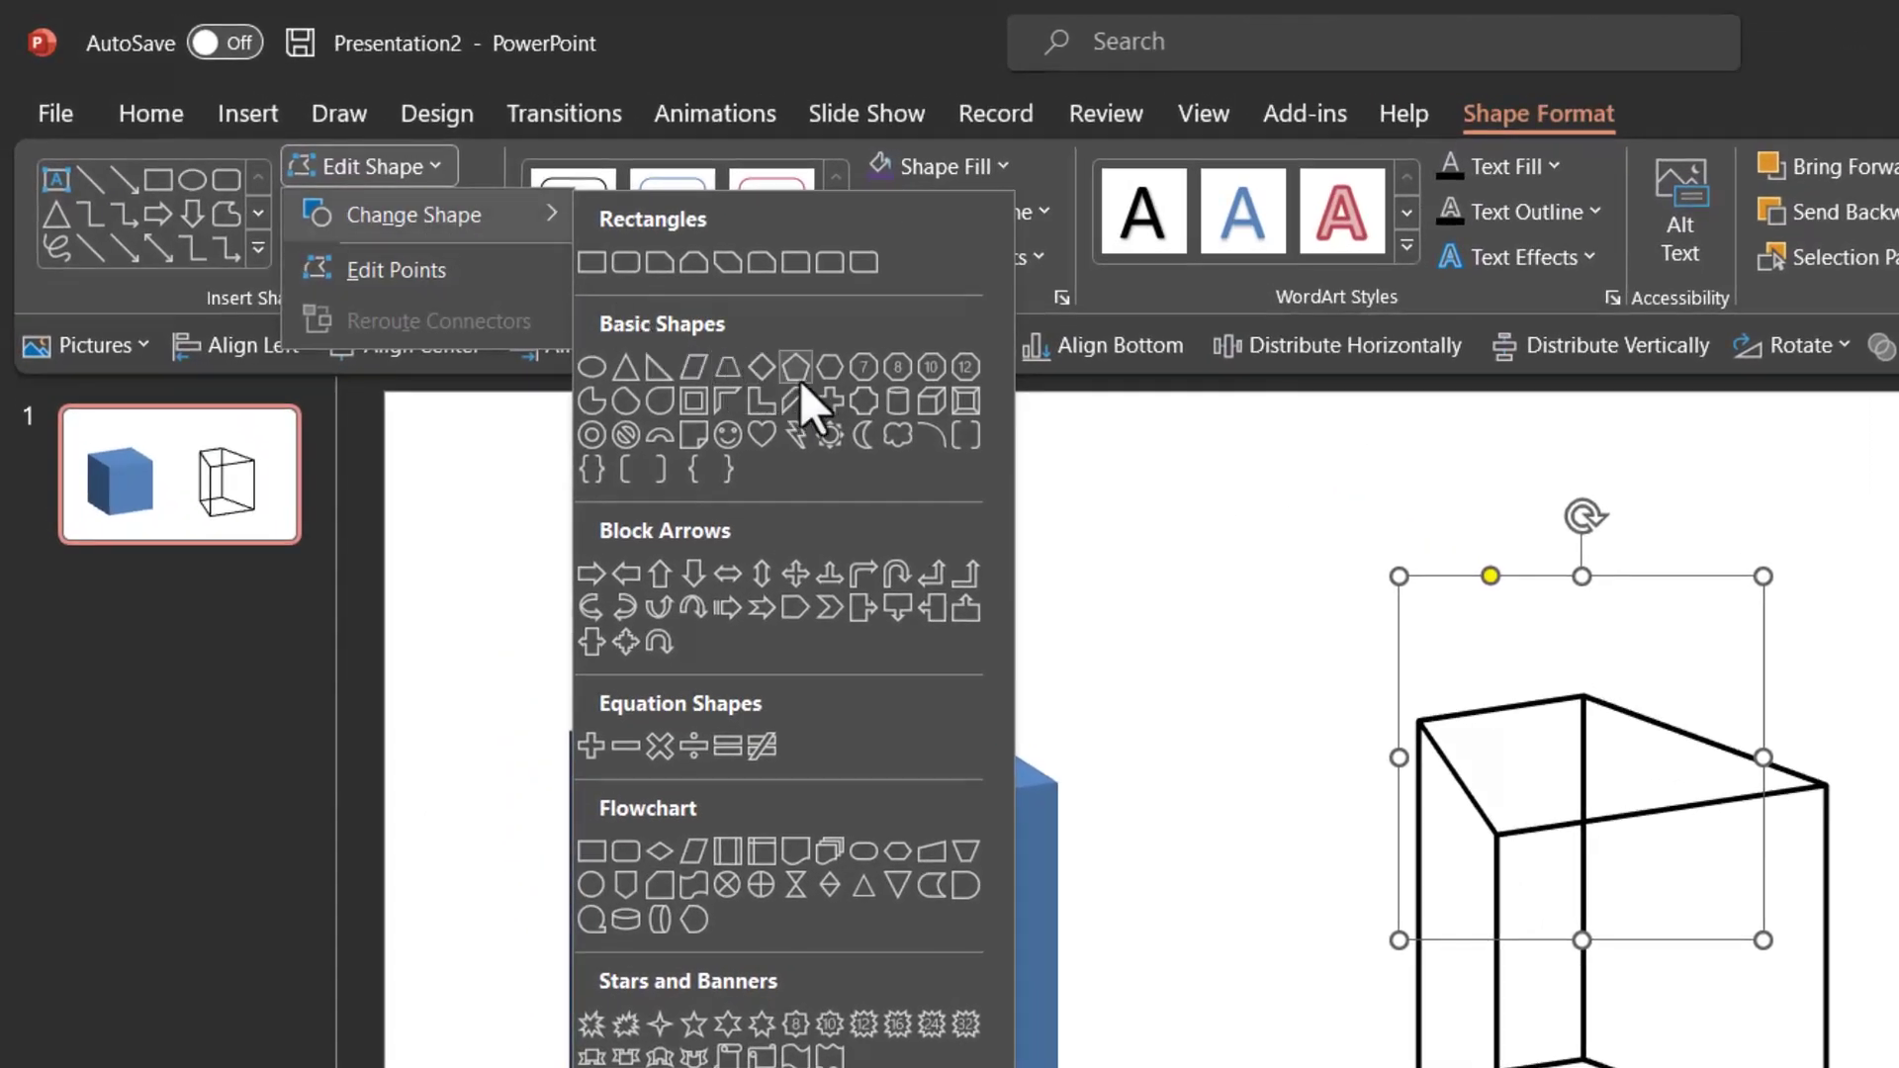
left_click(803, 378)
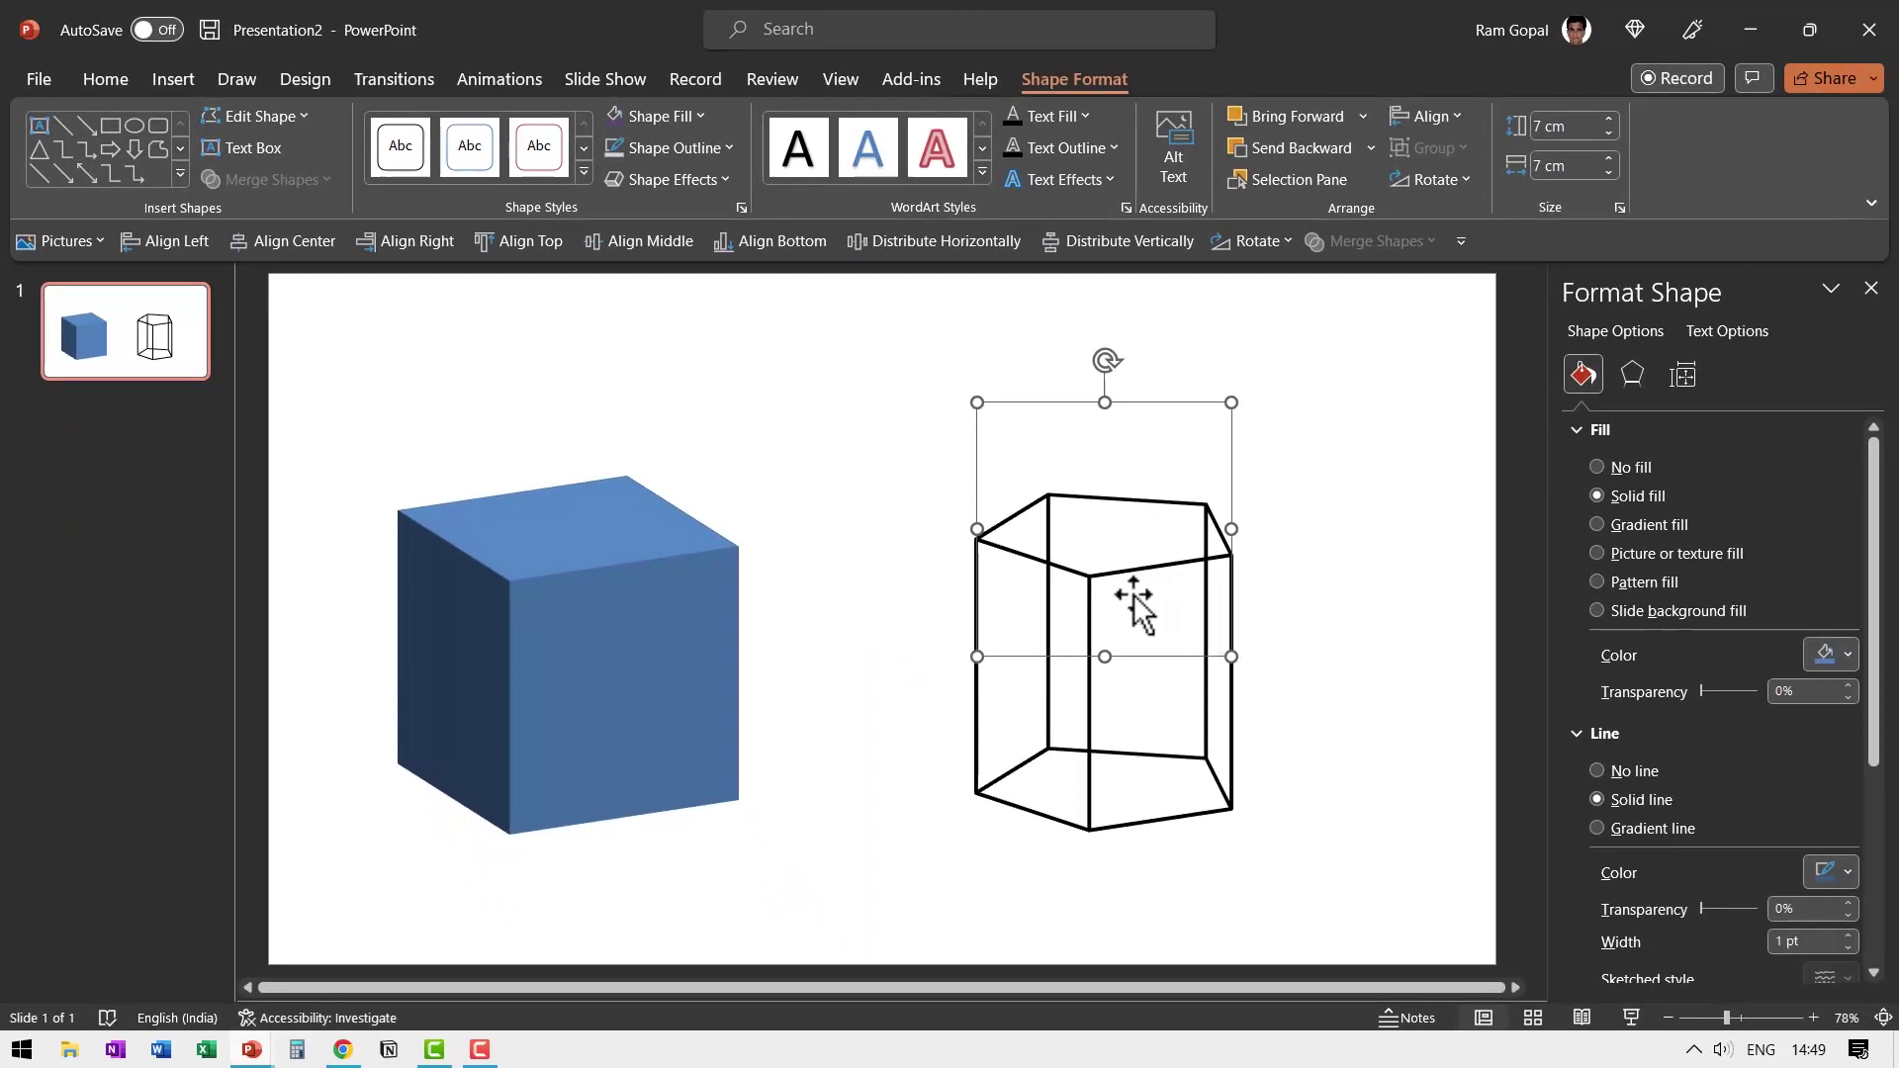
Change the solid blue cube's shape to a pentagon as well.
left_click(548, 543)
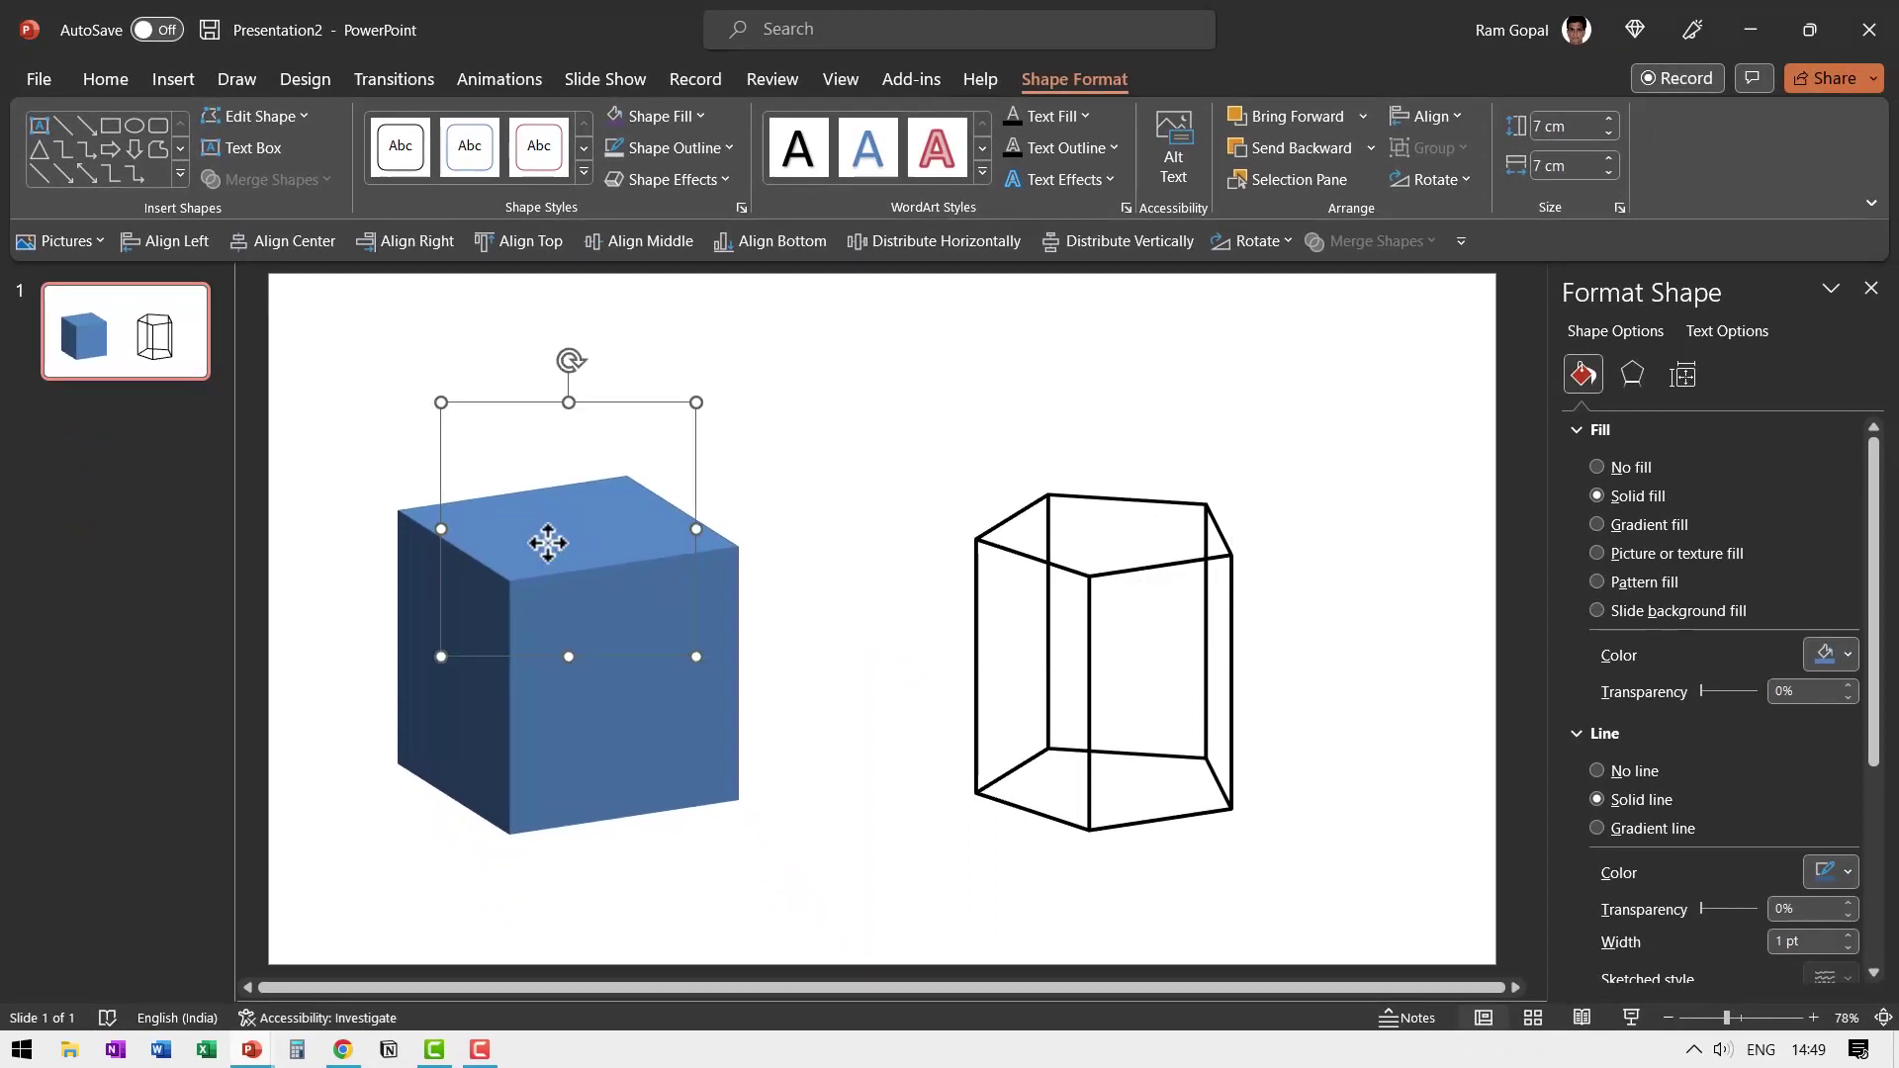
left_click(262, 117)
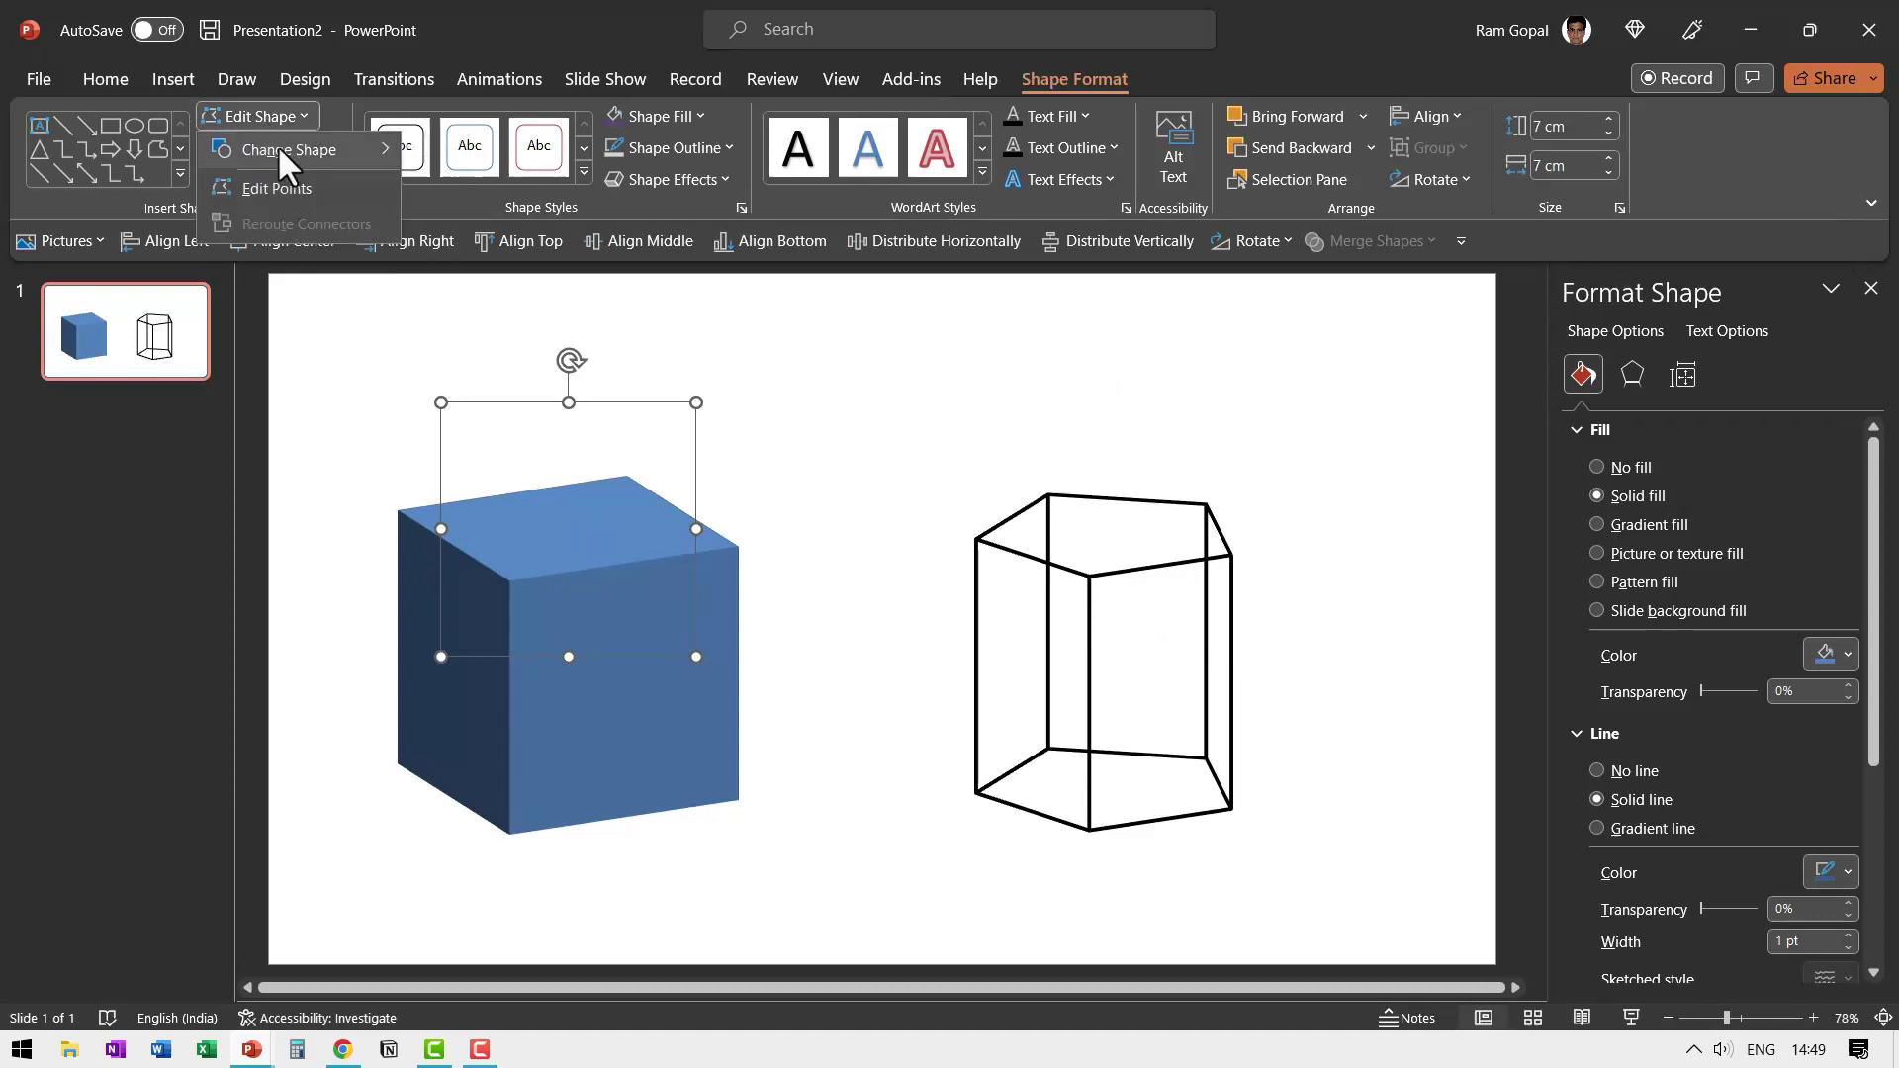
mouse_move(277, 148)
left_click(546, 254)
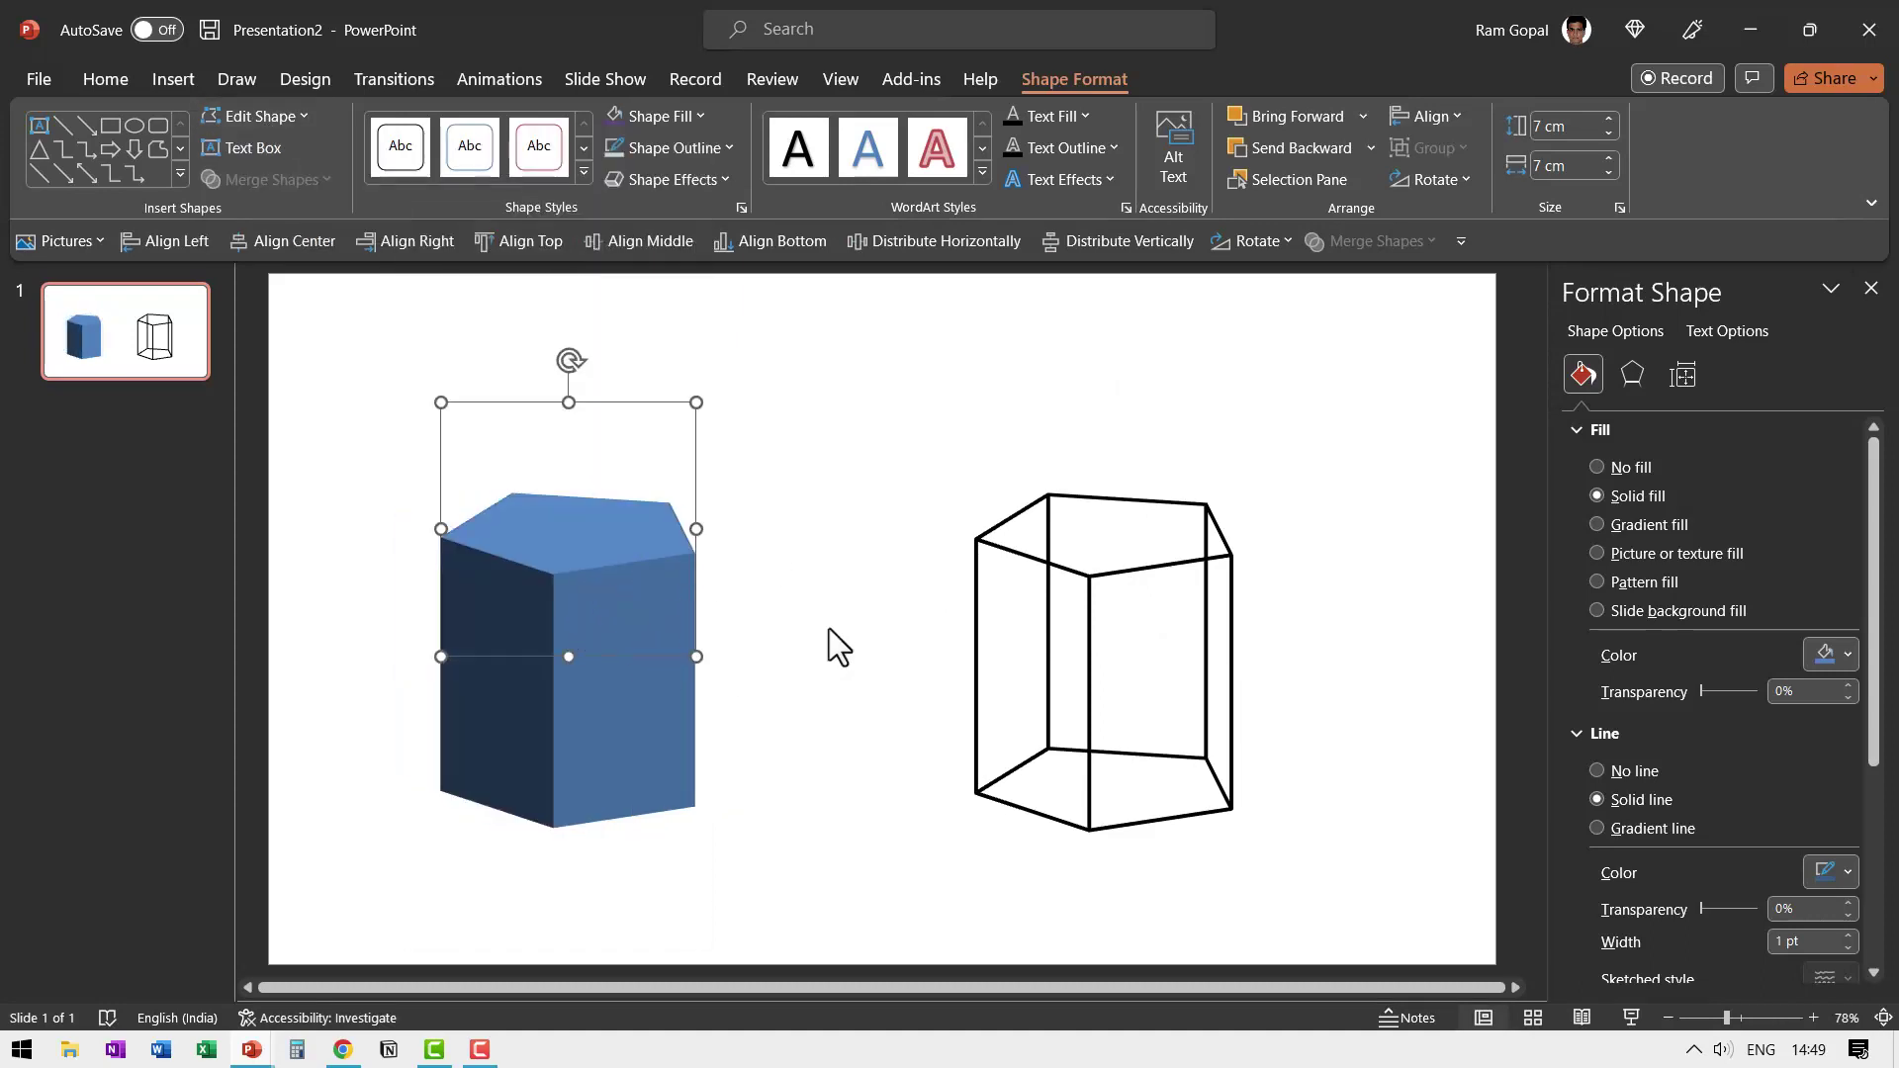
left_click(1350, 834)
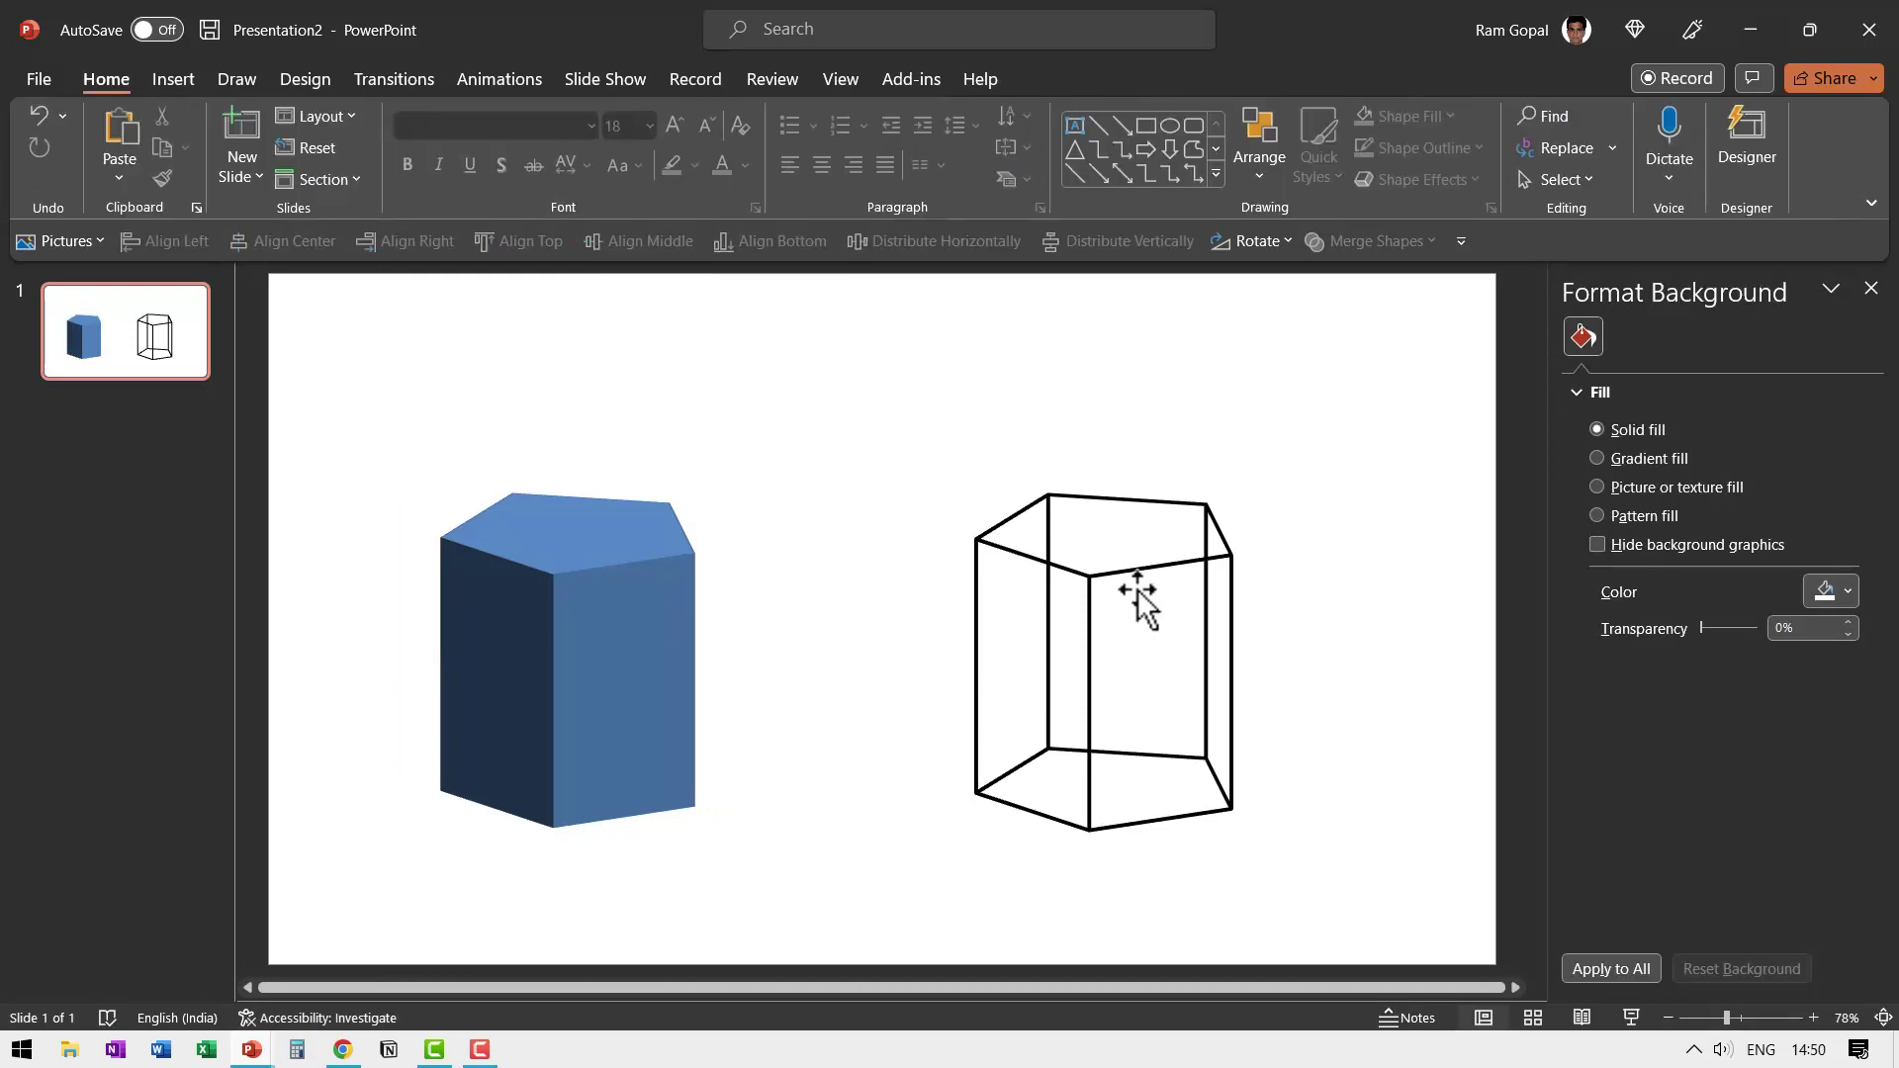